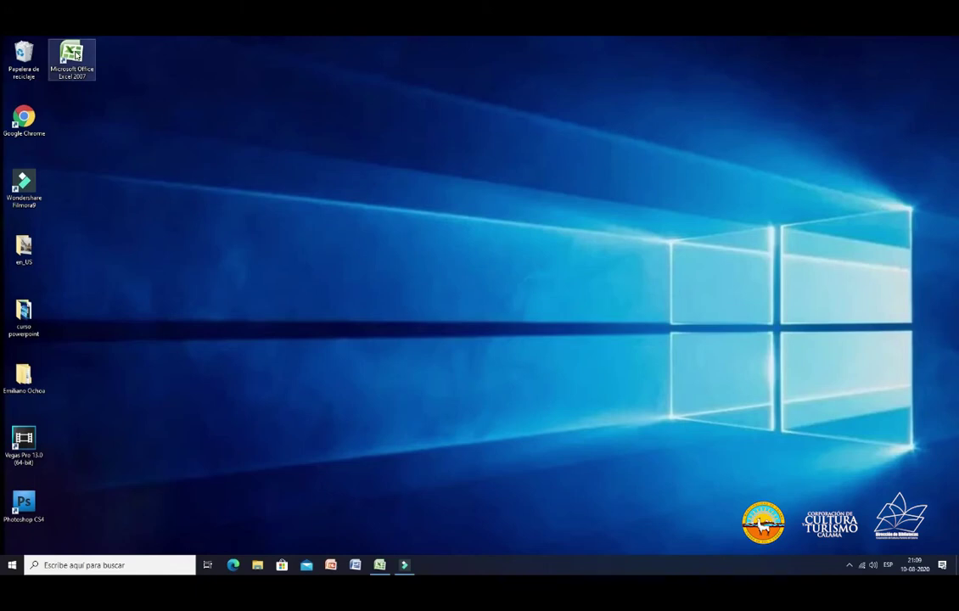
Step: Launch Excel 2007 from its desktop shortcut to get a blank workbook
double_click(75, 54)
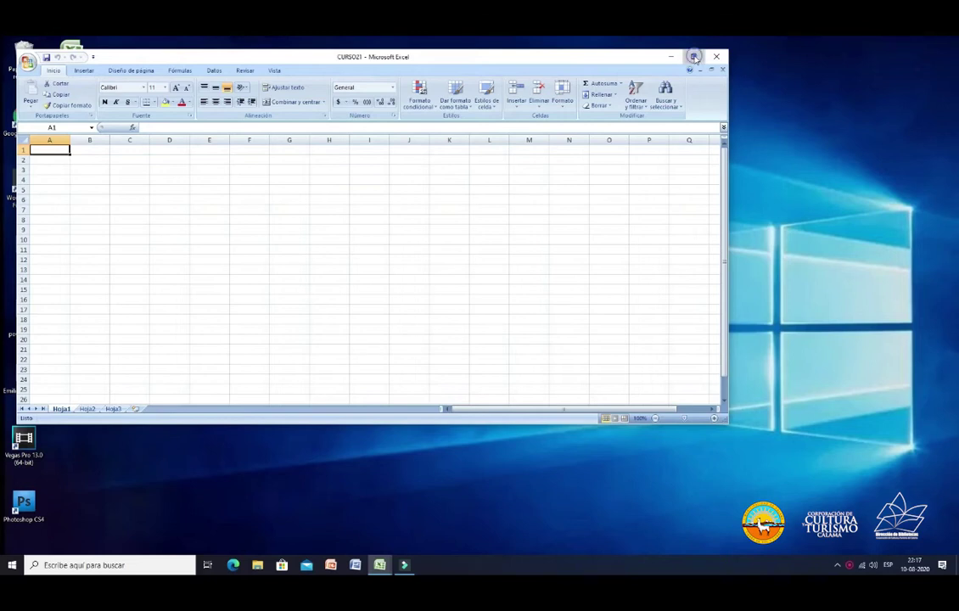
Step: Maximize the workbook window and widen columns C and D so names and surnames fit
click(695, 57)
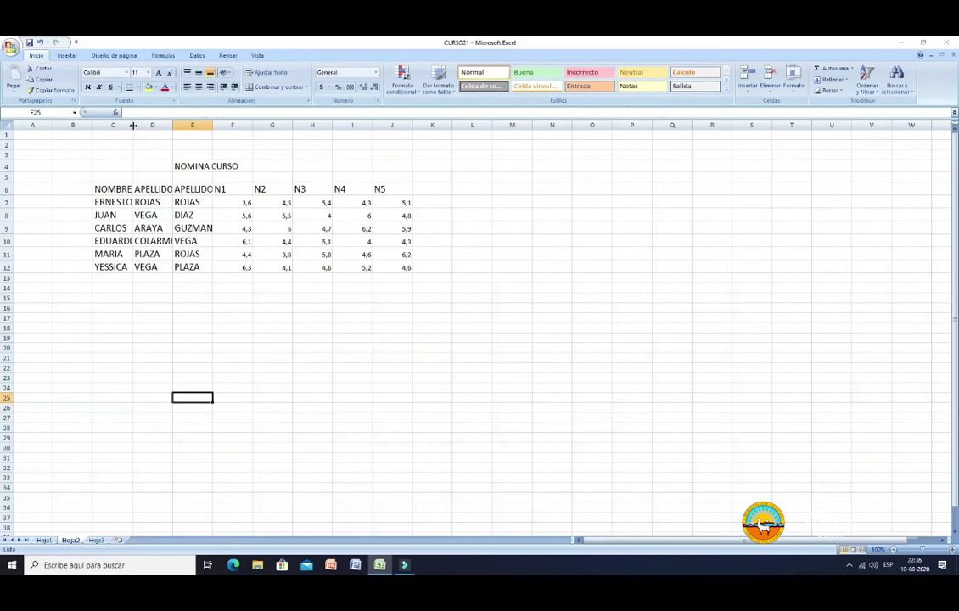
drag(133, 126, 133, 126)
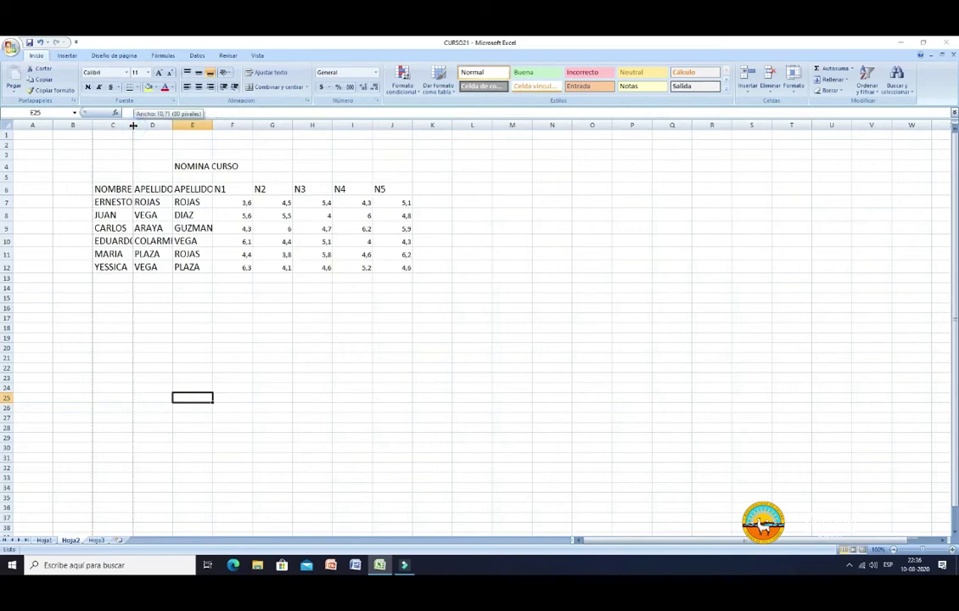
drag(134, 125, 149, 127)
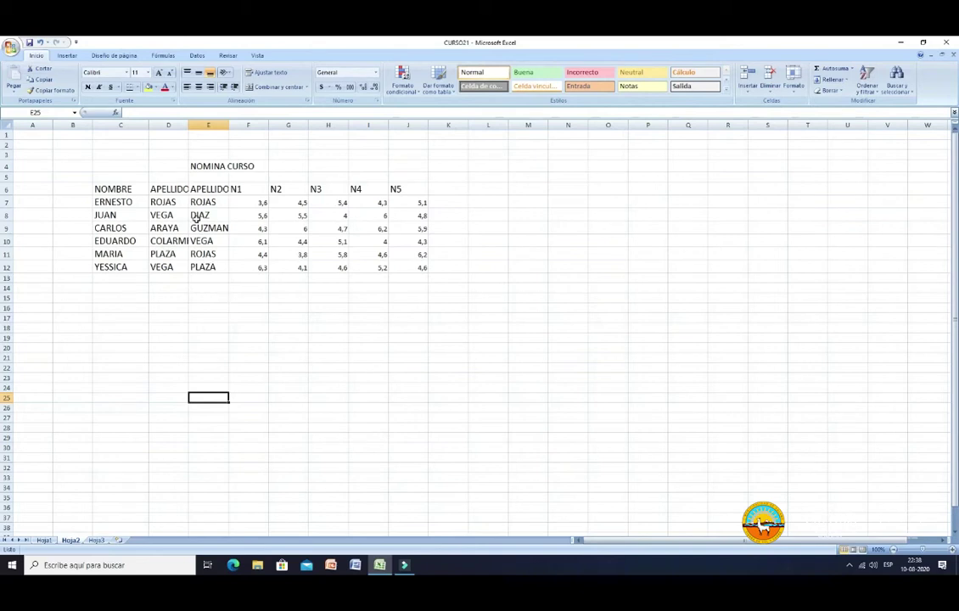
mouse_move(188, 126)
mouse_down()
mouse_move(245, 125)
mouse_move(268, 141)
mouse_up()
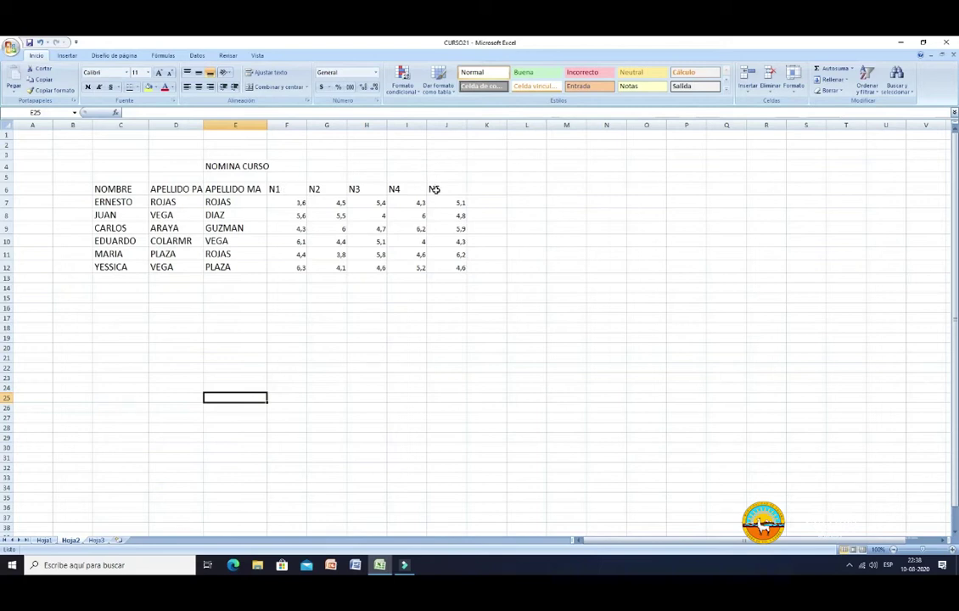
key(Right)
key(Right)
key(Right)
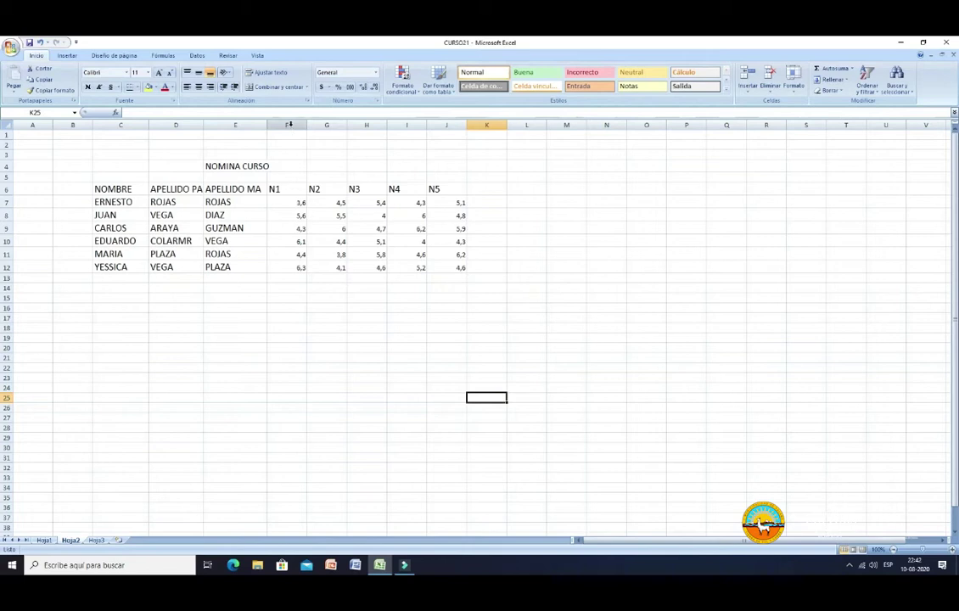
Step: Narrow the grade columns F through J to about 31 pixels each
click(289, 124)
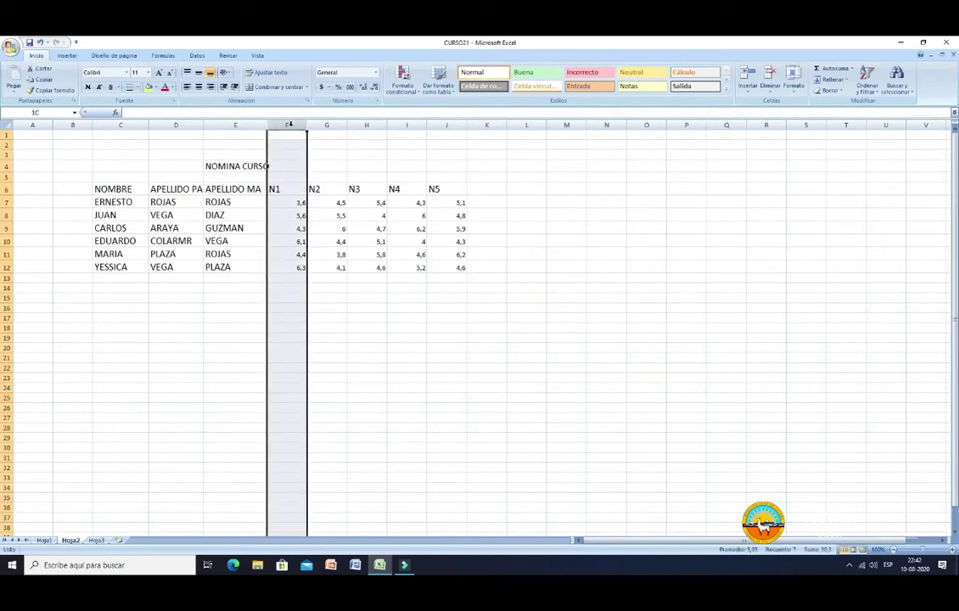
mouse_move(289, 125)
mouse_down()
mouse_move(470, 129)
mouse_move(428, 148)
mouse_up()
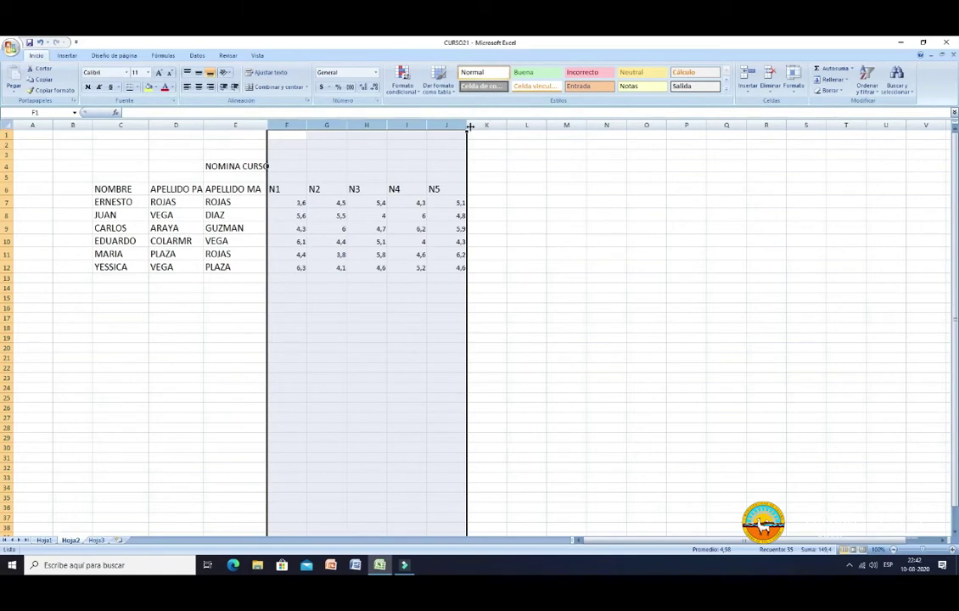
drag(466, 127, 442, 139)
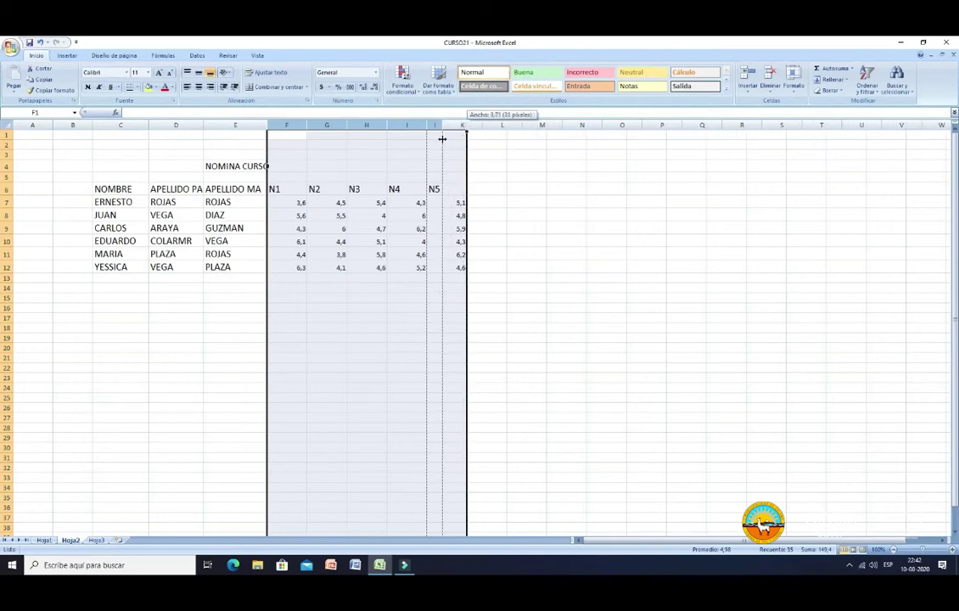
drag(443, 138, 442, 139)
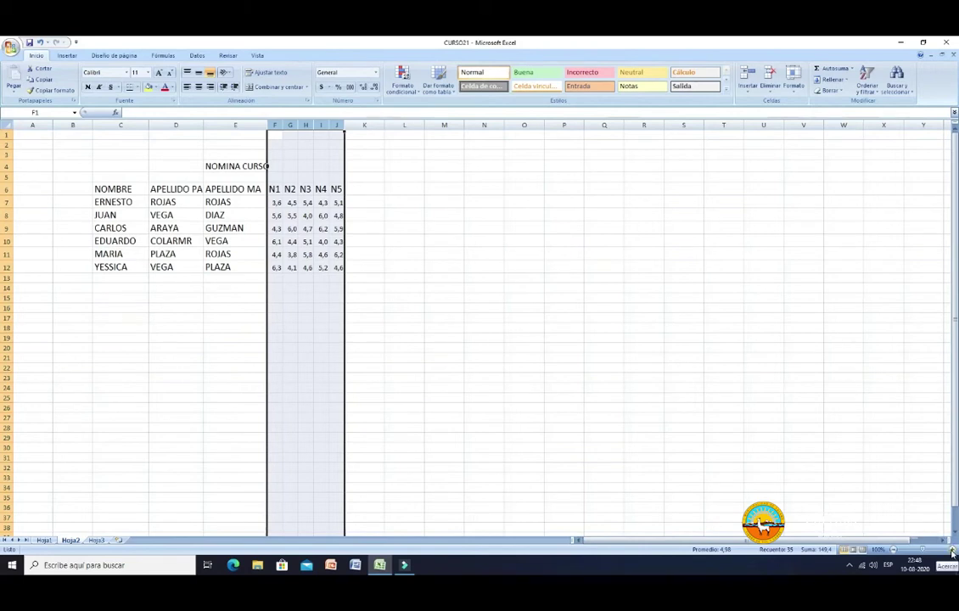
Step: Zoom the sheet in to 140%
click(951, 551)
click(951, 550)
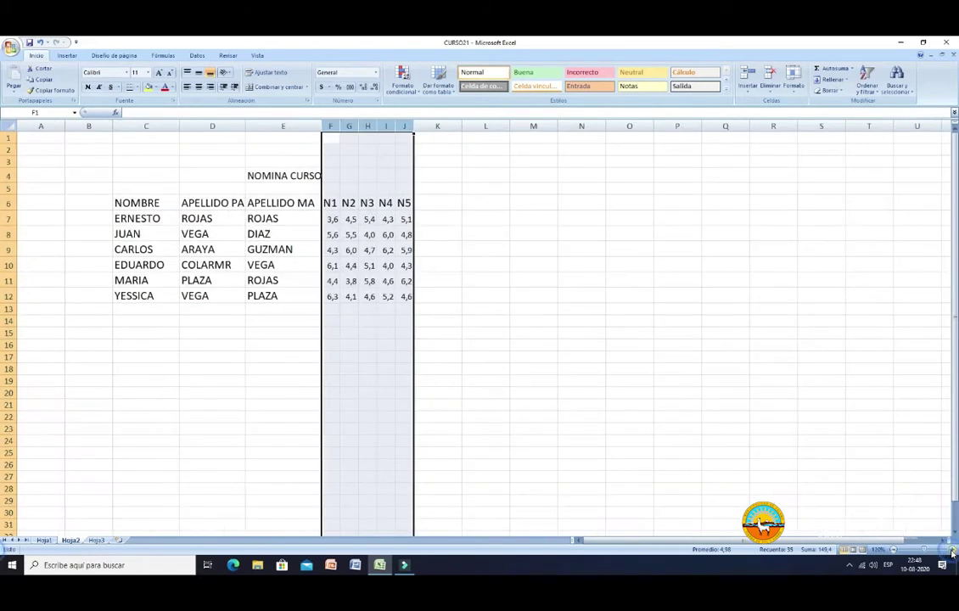
click(952, 551)
click(952, 551)
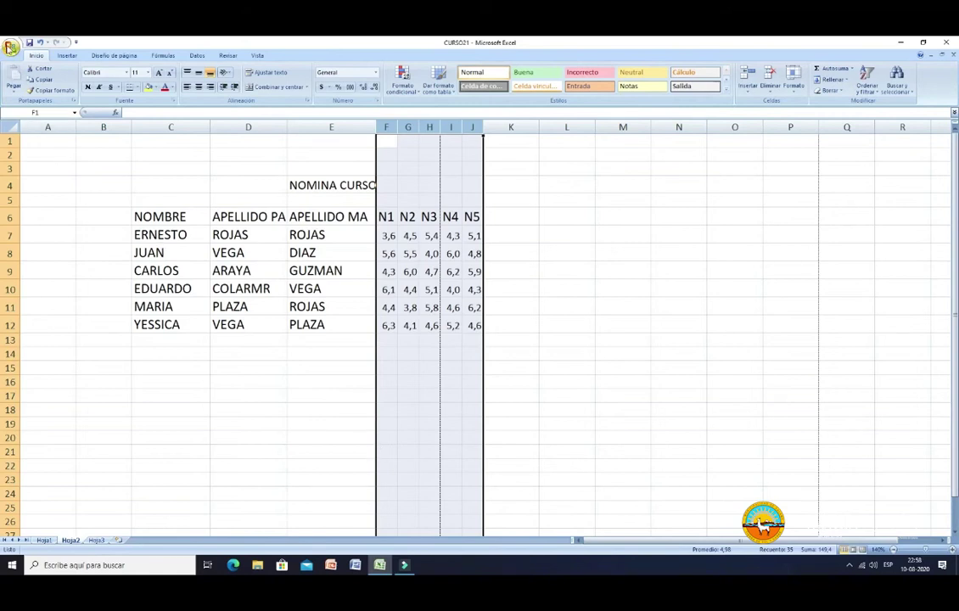
click(10, 47)
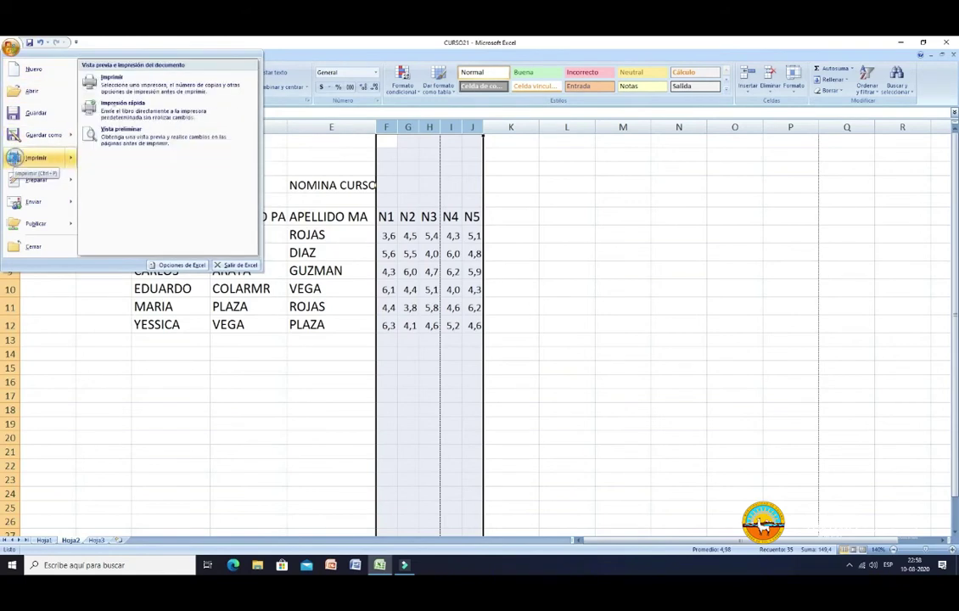
click(13, 158)
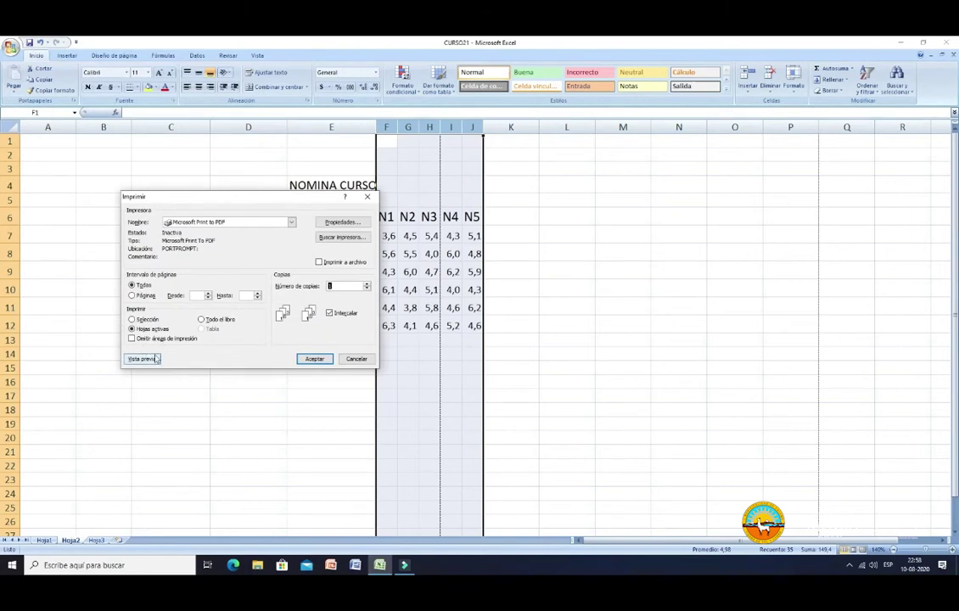
click(146, 359)
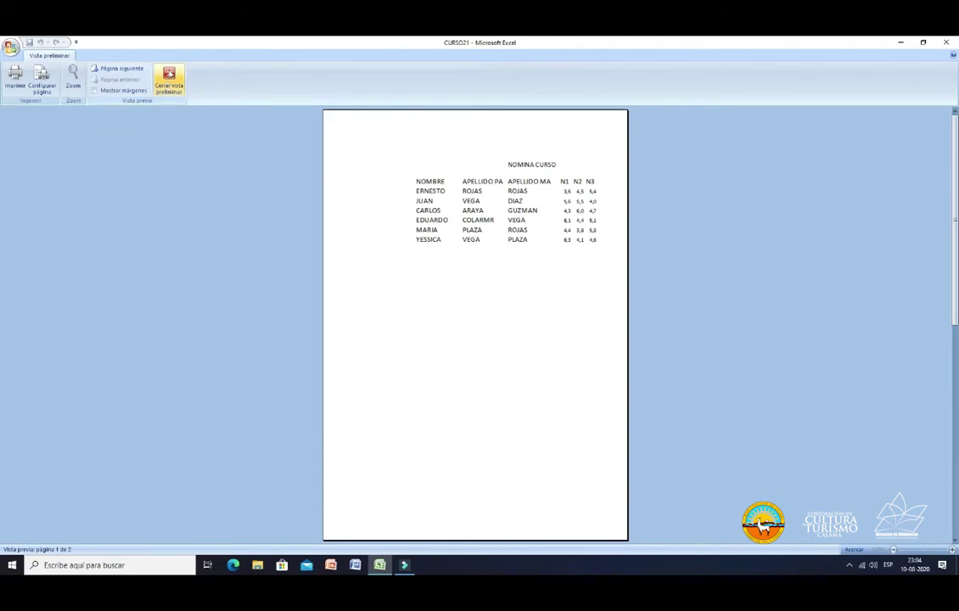
click(169, 74)
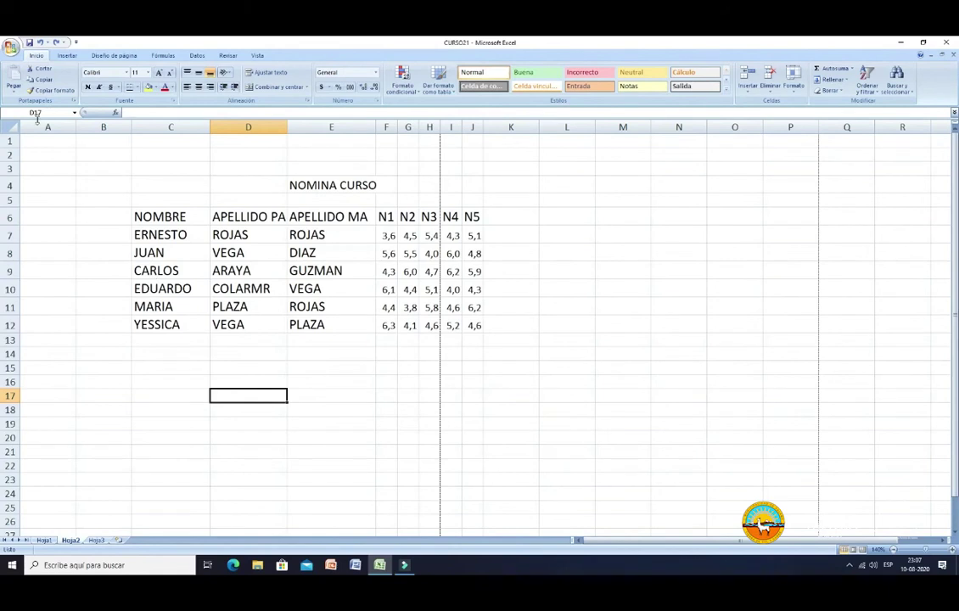
Step: Delete the empty columns A and B (Eliminar) so NOMBRE starts in column A
key(Down)
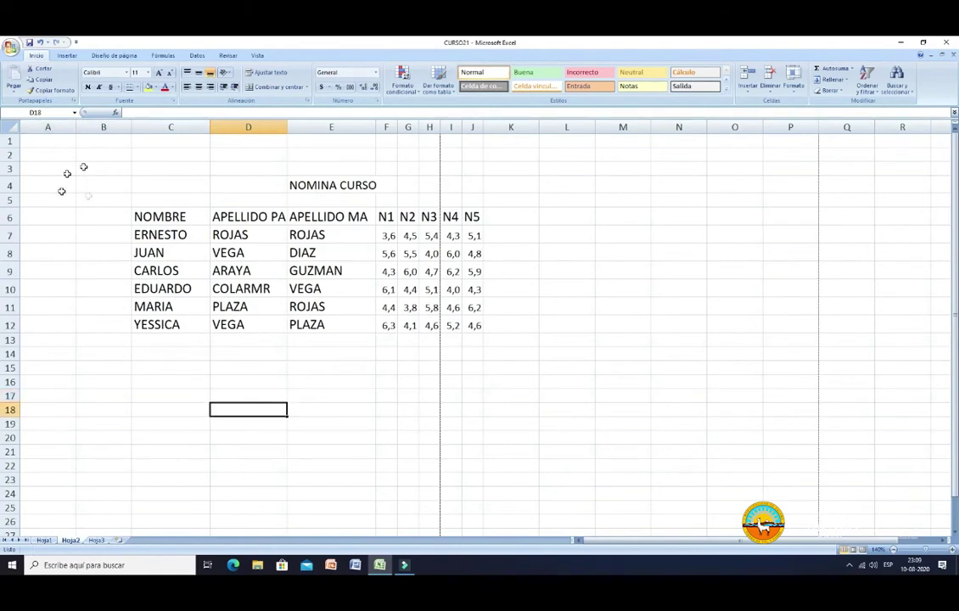
click(48, 128)
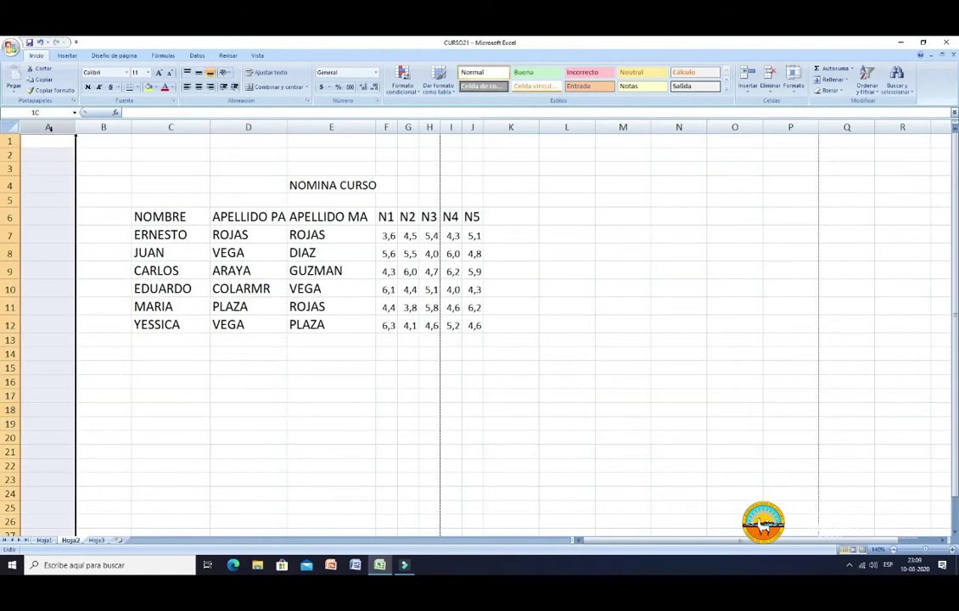
mouse_move(49, 127)
mouse_down()
mouse_move(103, 127)
mouse_move(95, 135)
mouse_up()
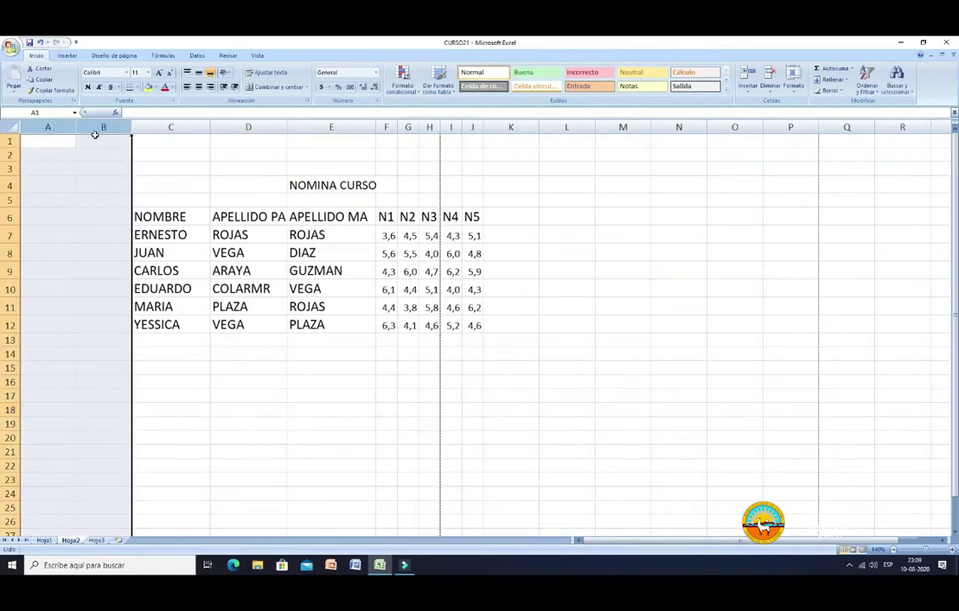
right_click(96, 287)
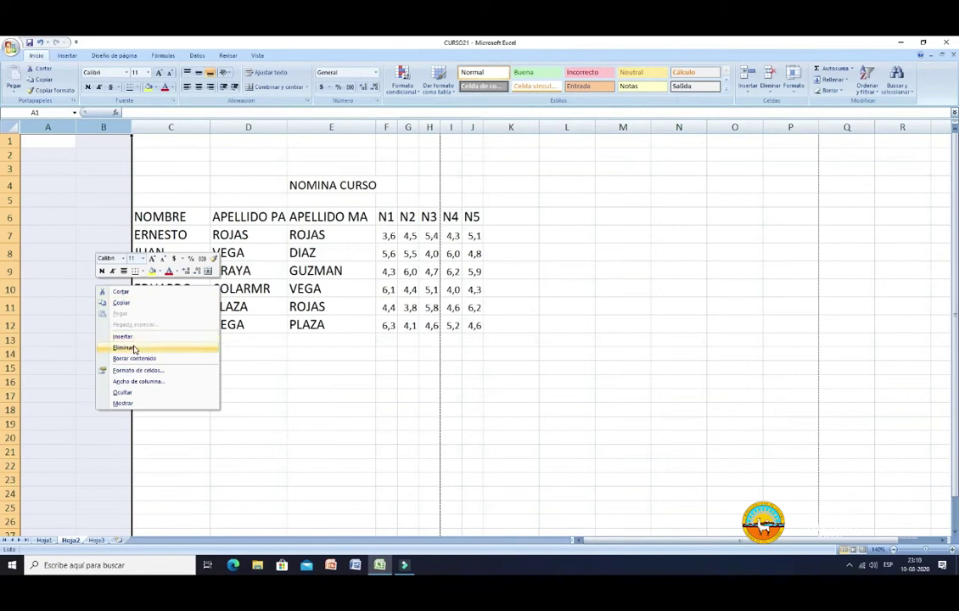
click(134, 349)
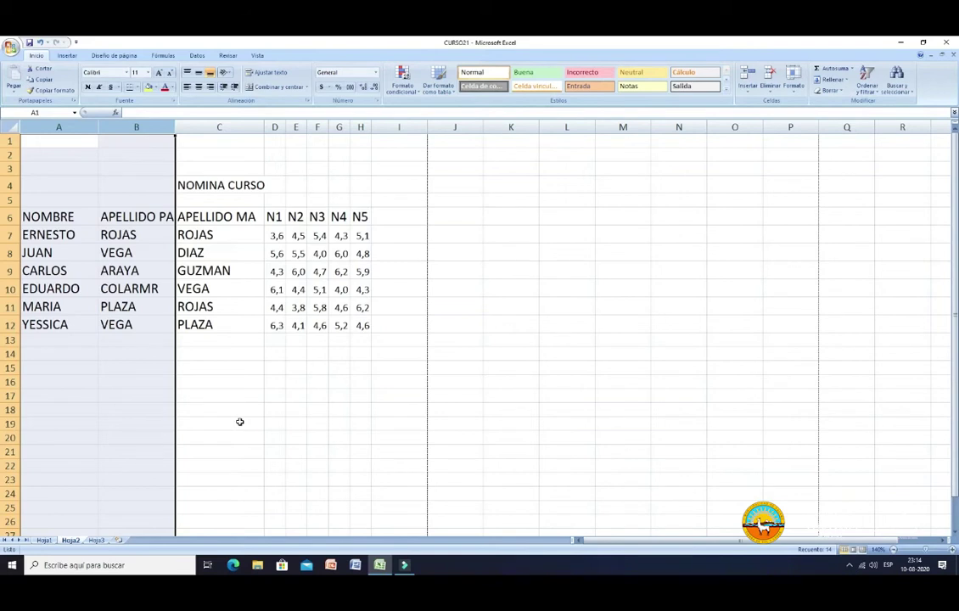
Step: Apply Todos los bordes to every cell of the grade table A6:H12
click(62, 217)
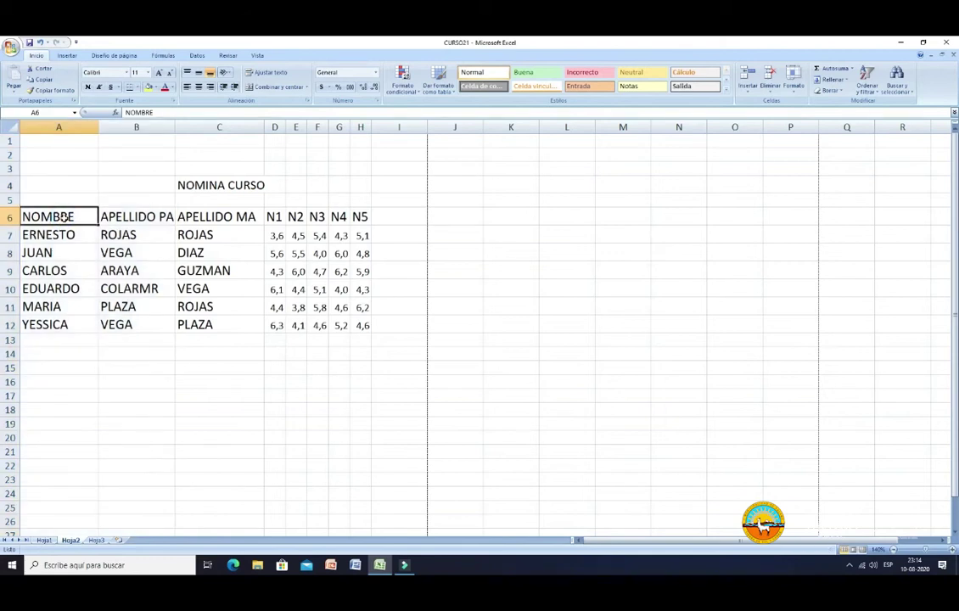
mouse_move(62, 217)
mouse_down()
mouse_move(277, 311)
mouse_move(356, 325)
mouse_up()
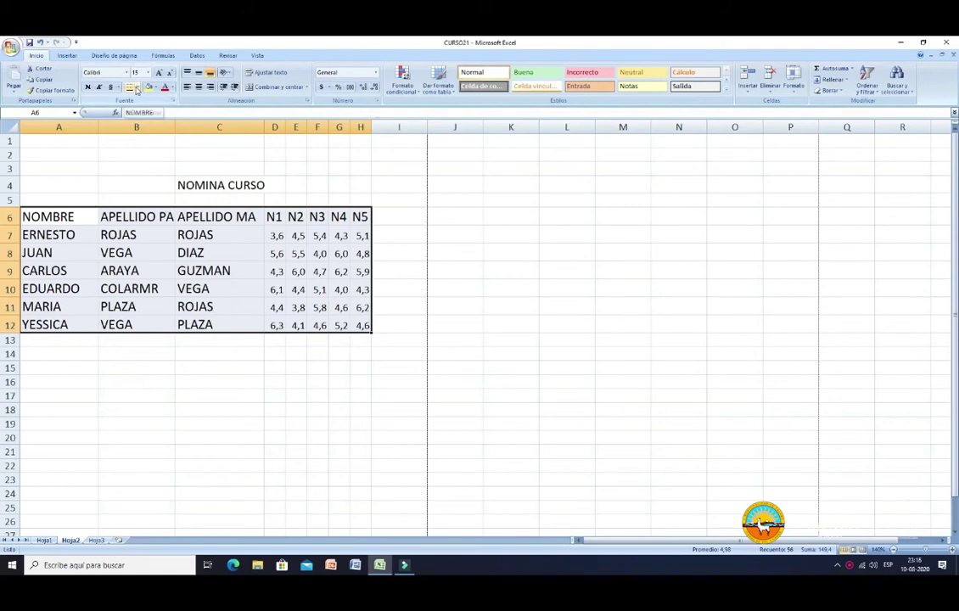
click(136, 88)
click(142, 88)
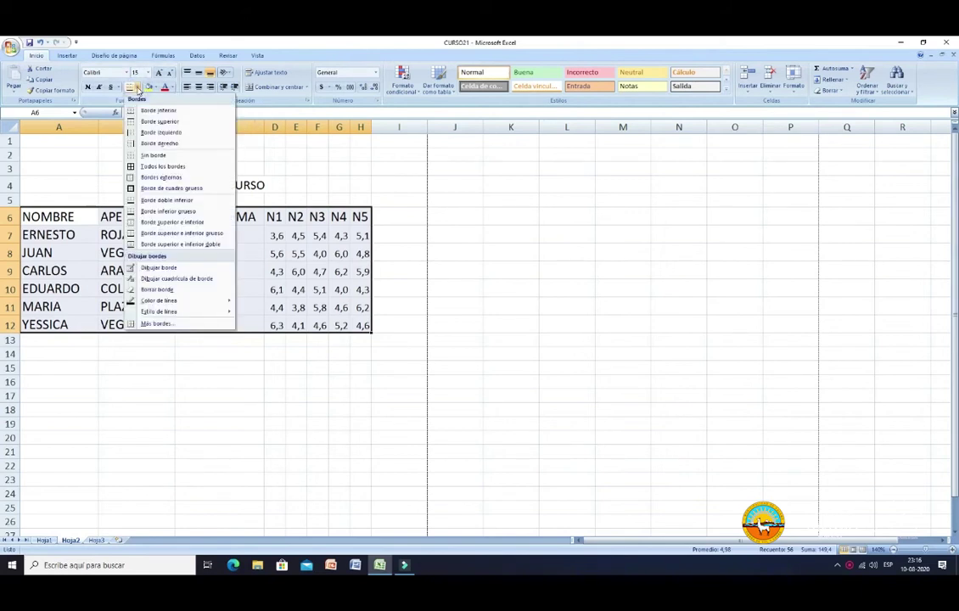
click(154, 167)
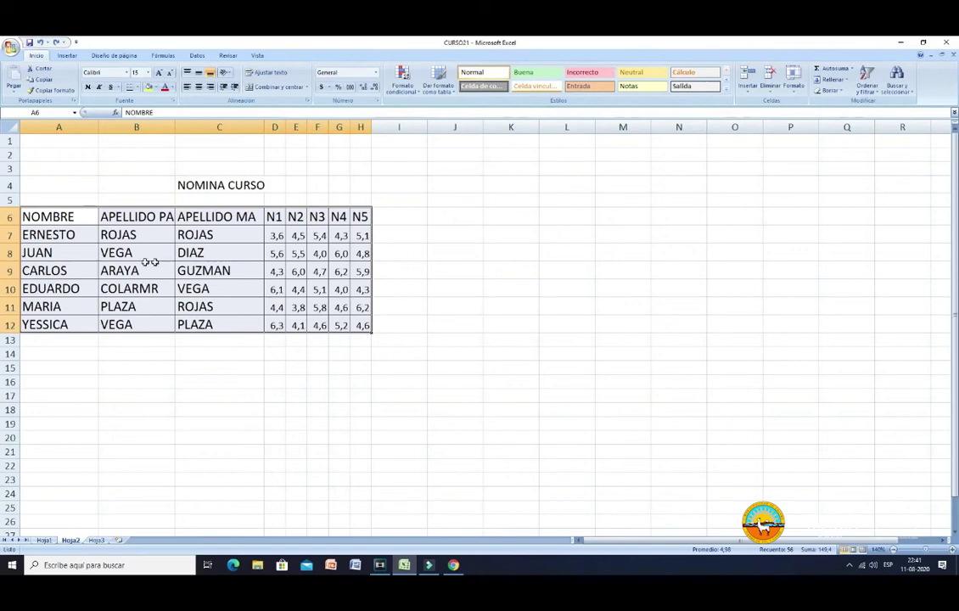
Step: Merge and centre the NOMINA CURSO title across A4:H4
click(47, 185)
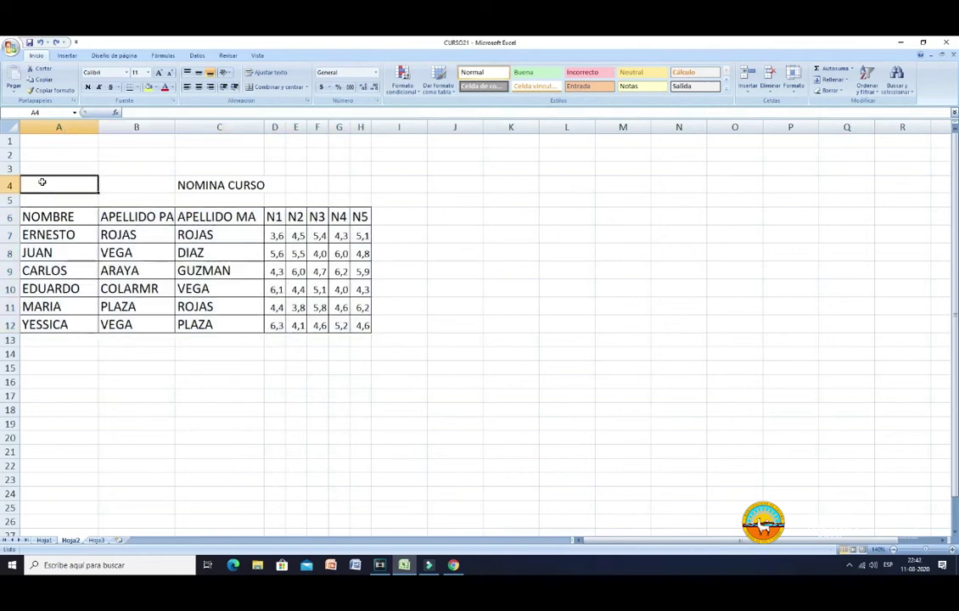
drag(42, 182, 360, 190)
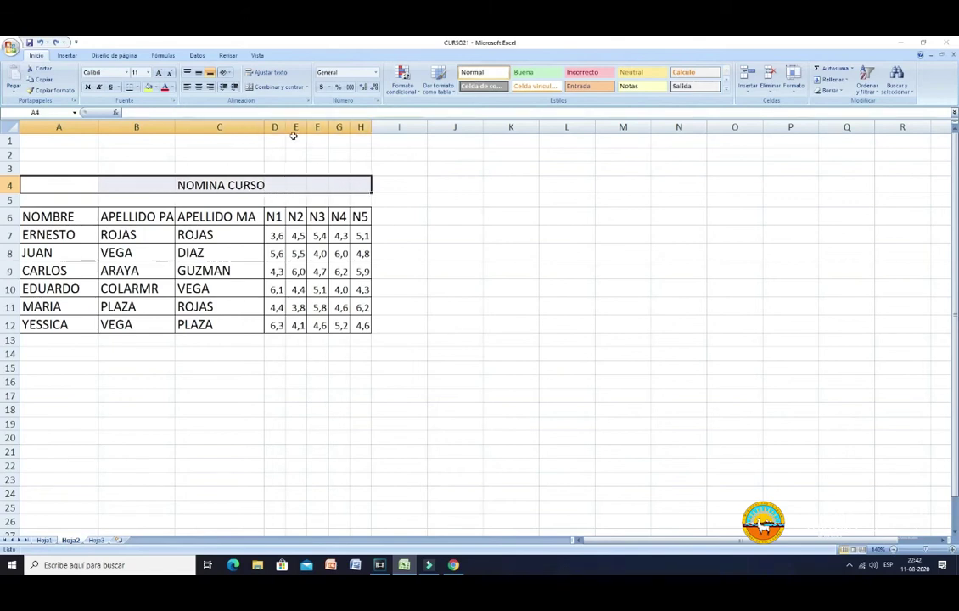
click(290, 90)
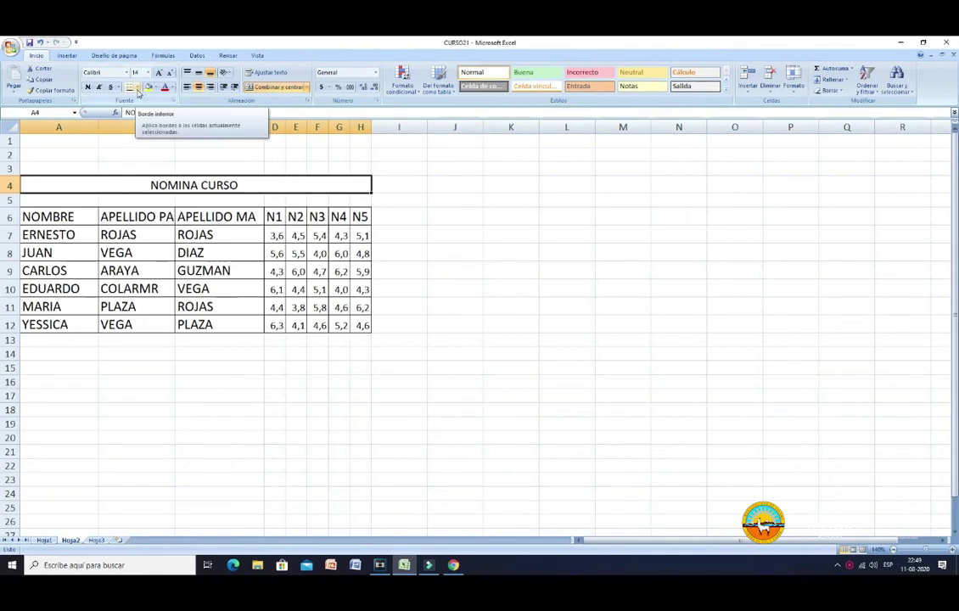
Step: Give the title a thick box border, then select the grade table A6:H12
click(138, 90)
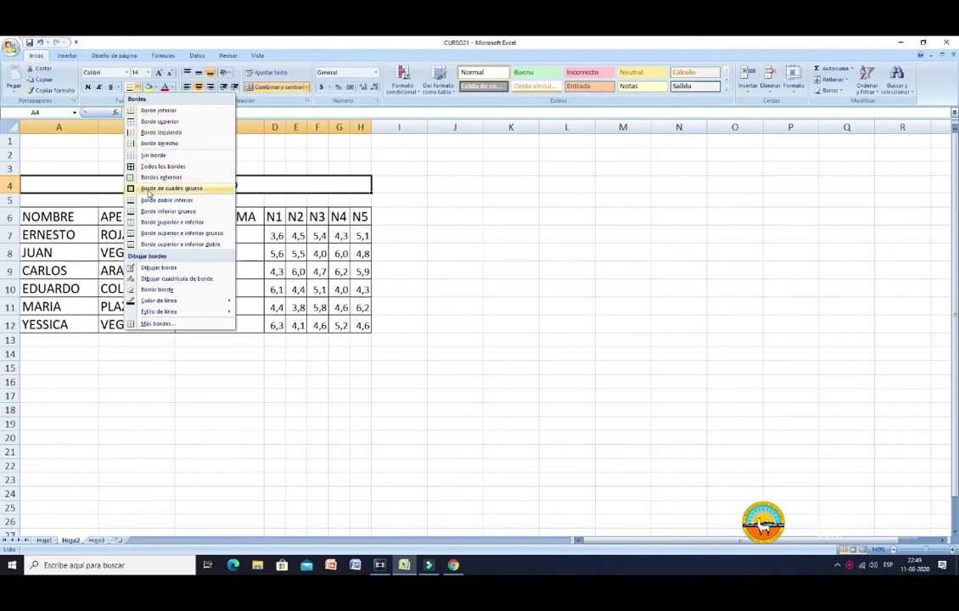
click(148, 188)
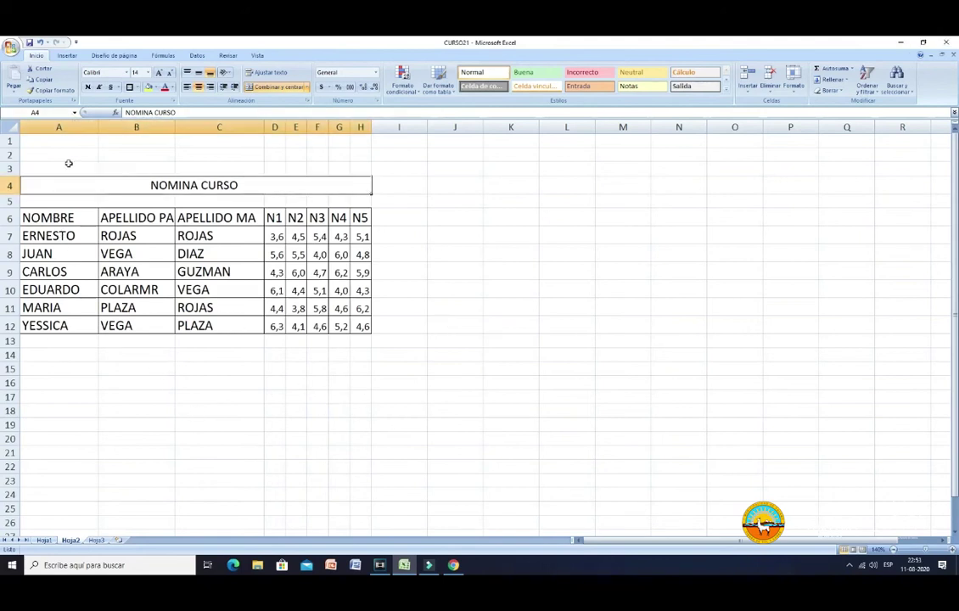
click(53, 217)
drag(52, 218, 360, 328)
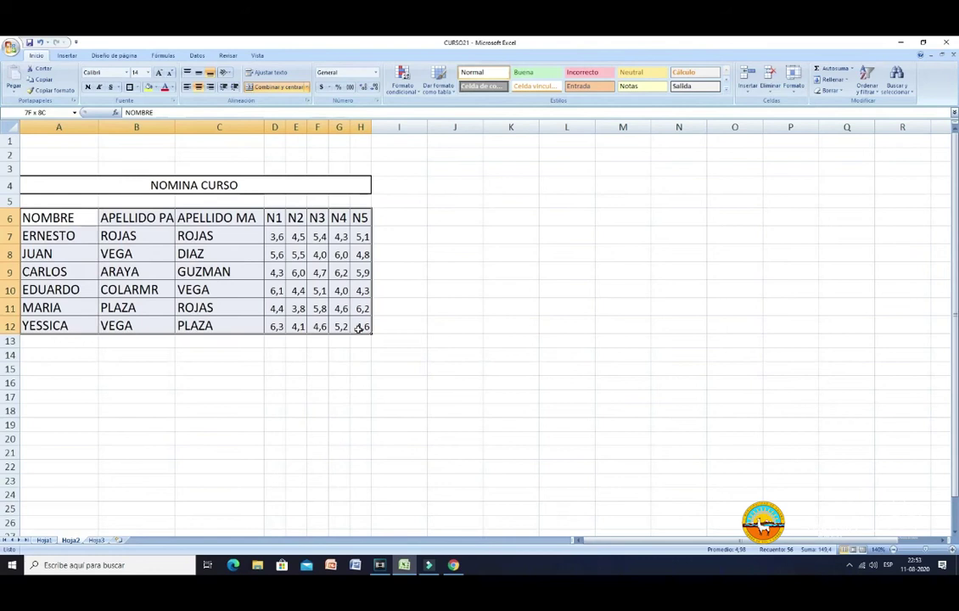
Step: Apply the thick box border to the grade table A6:H12 as well, then deselect it
drag(360, 328, 360, 328)
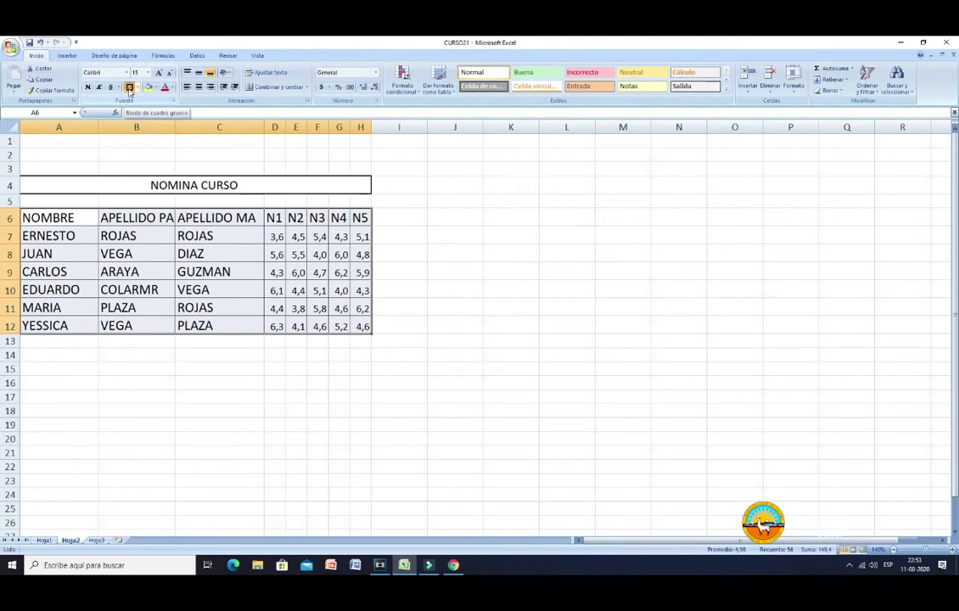
click(129, 88)
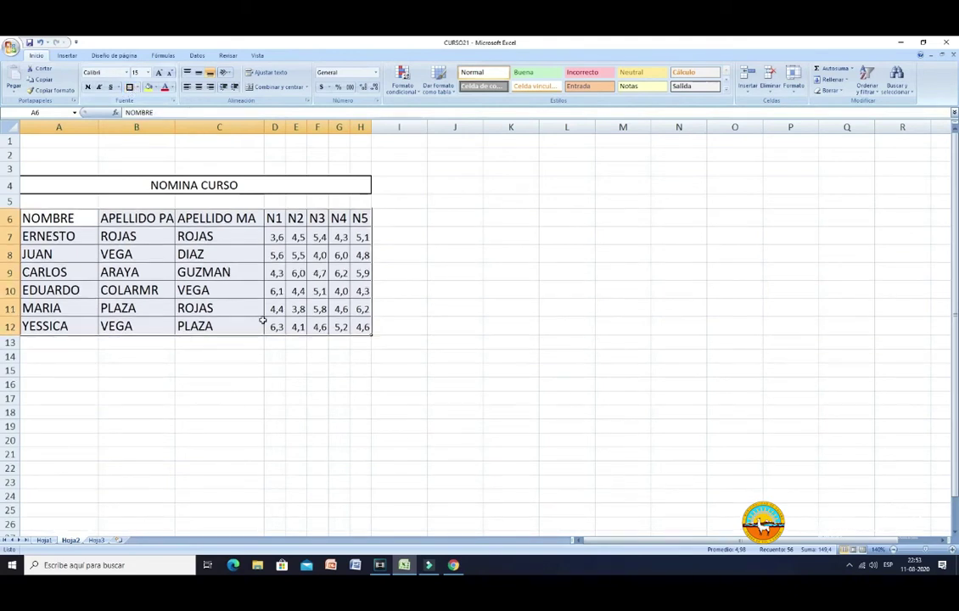
click(455, 251)
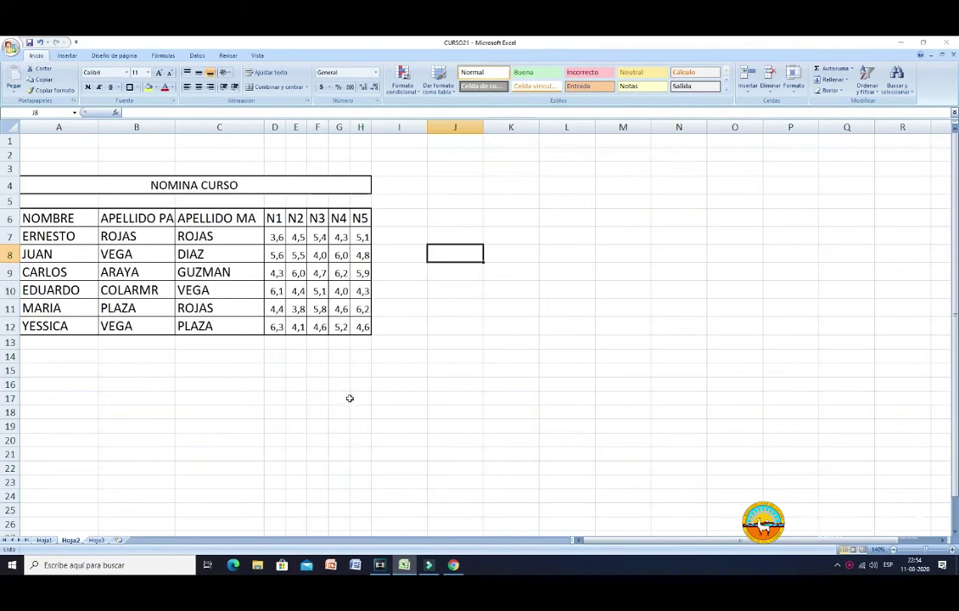
Step: AutoSum the row 7 and row 8 grades into I7 and I8 (22,9 and 25,9)
click(273, 237)
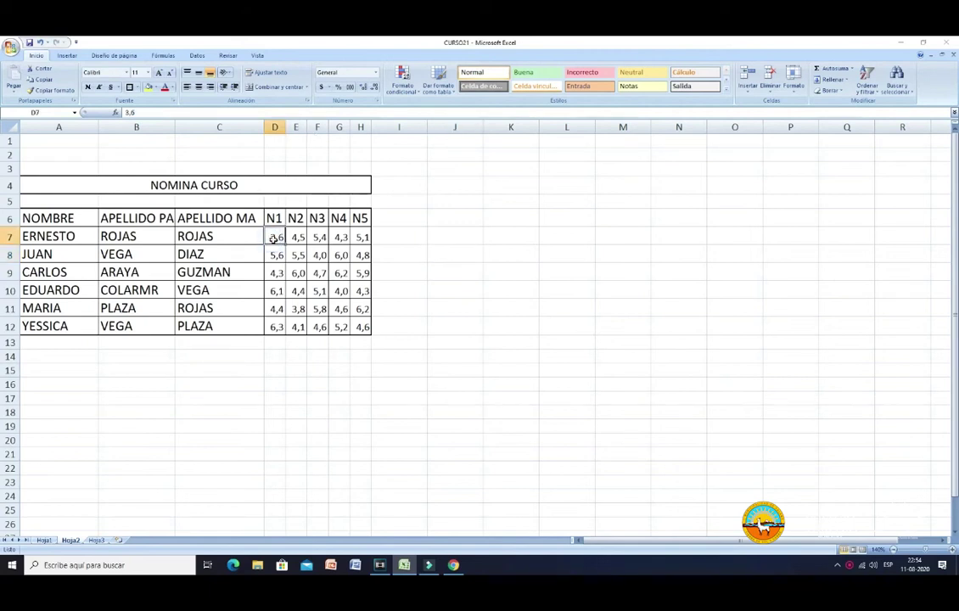
drag(272, 237, 350, 239)
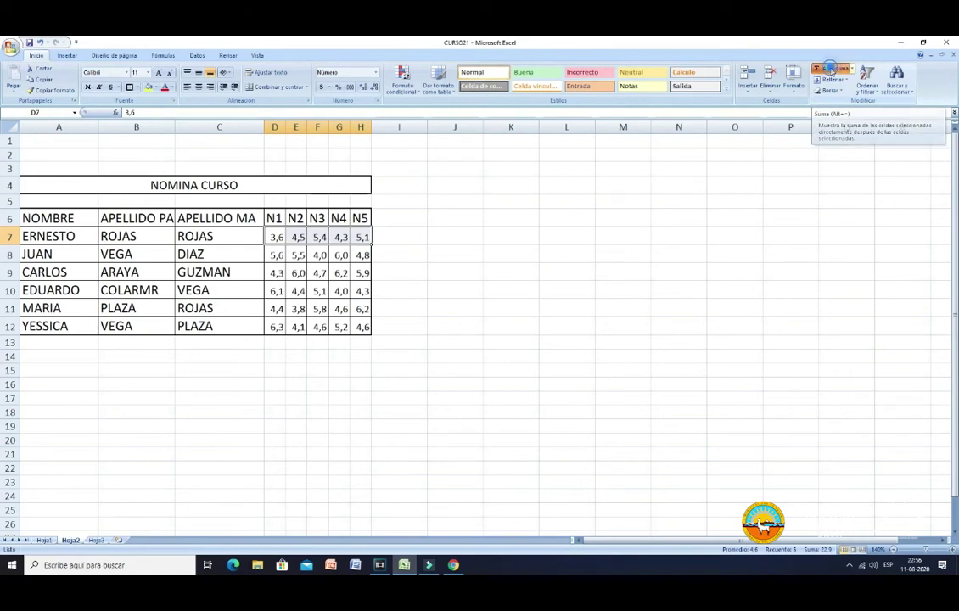
click(832, 70)
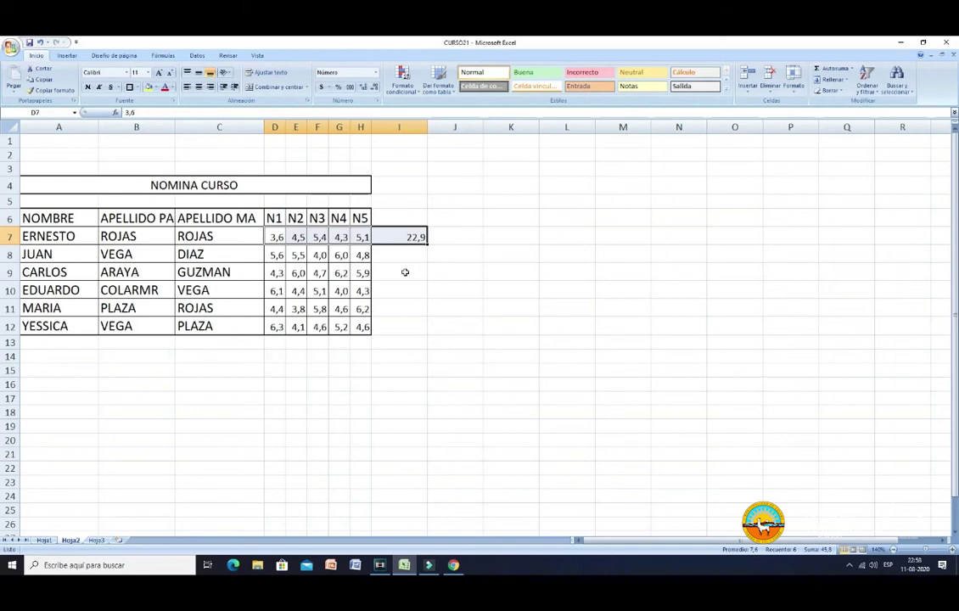
click(275, 255)
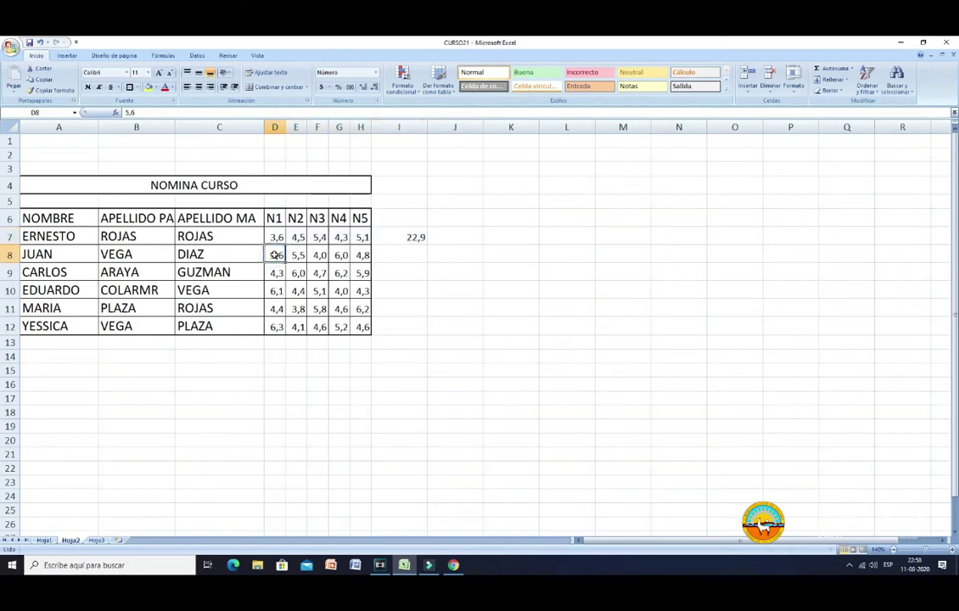
drag(275, 255, 360, 259)
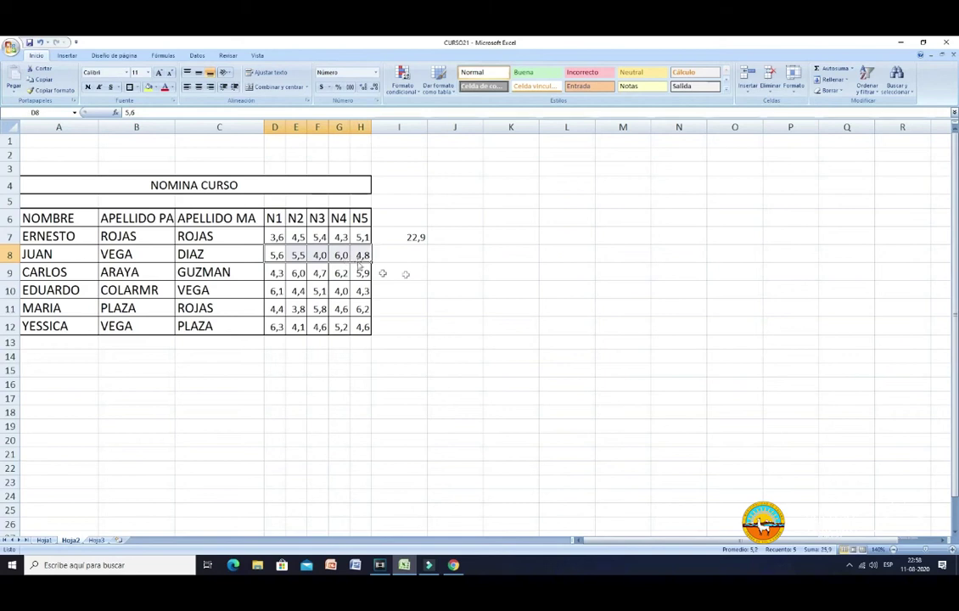
click(837, 68)
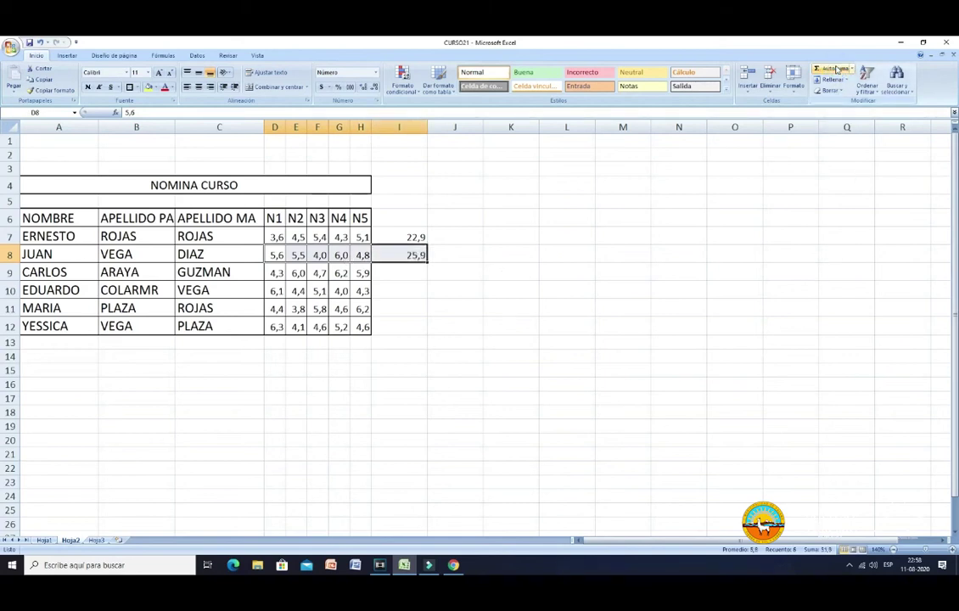
Step: AutoSum the grades of rows 9–12 into column I (27,1, 23,9, 24,8, 24,8)
click(277, 271)
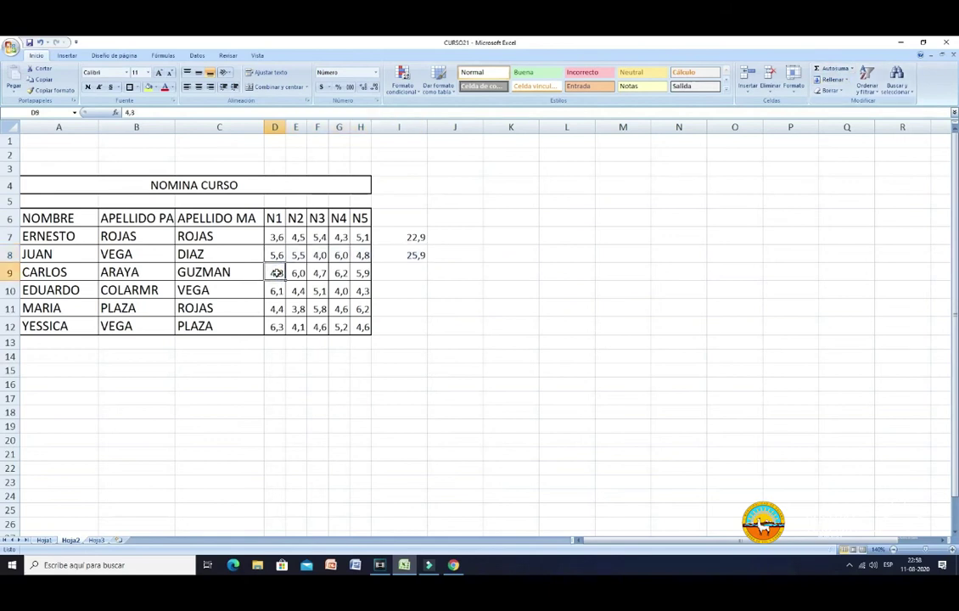
drag(278, 272, 363, 273)
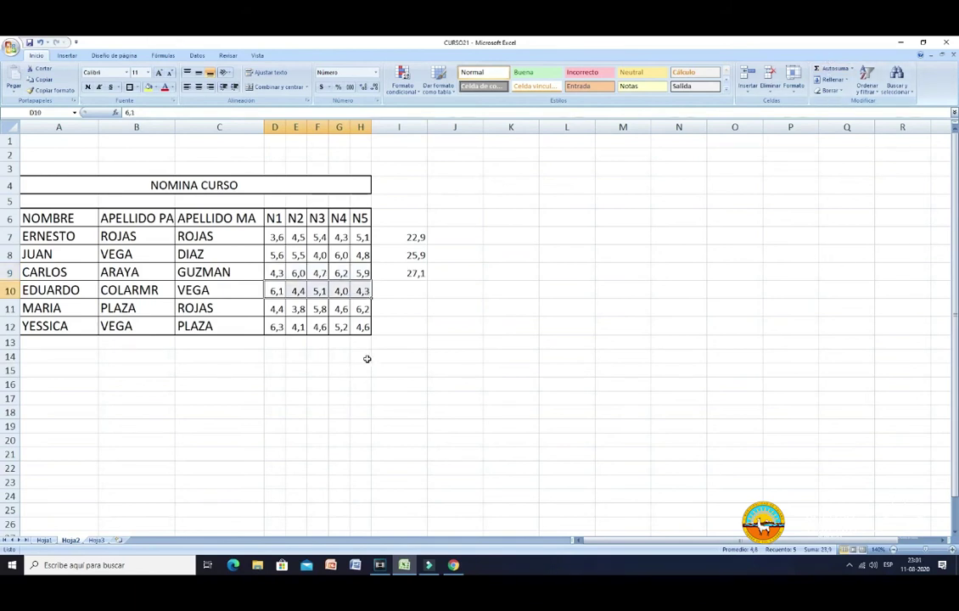
click(818, 68)
drag(279, 311, 355, 313)
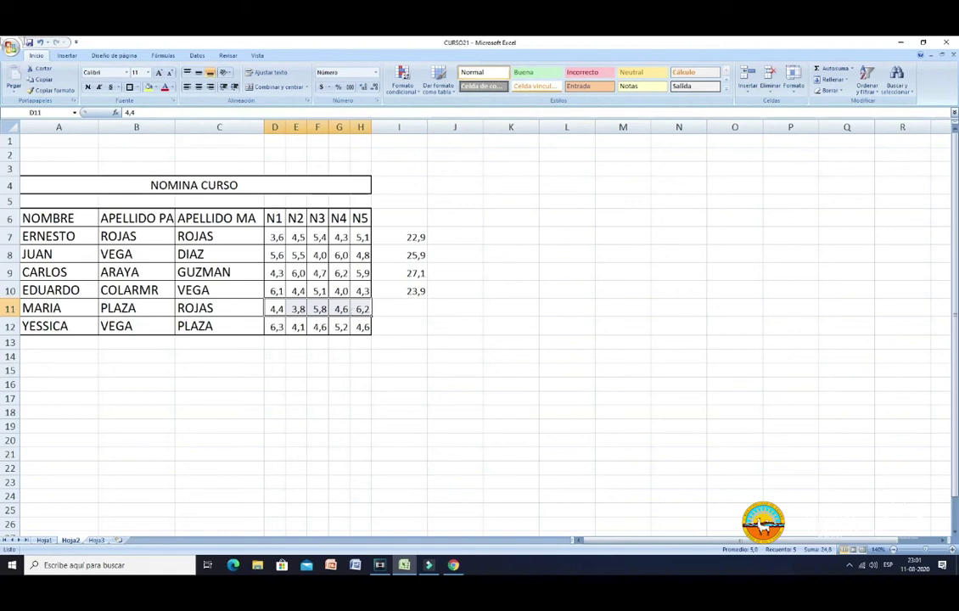
click(836, 68)
drag(278, 327, 360, 330)
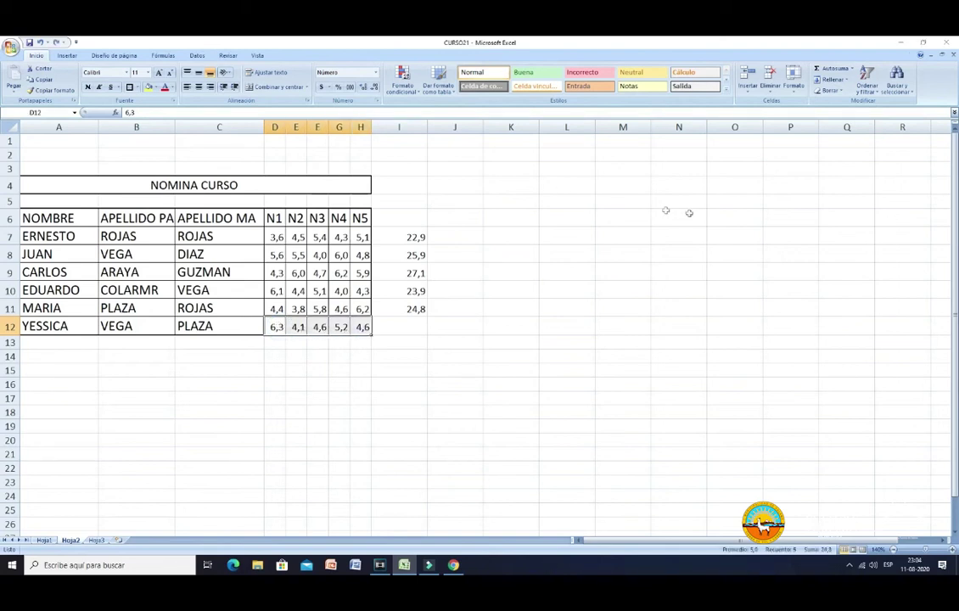
click(837, 68)
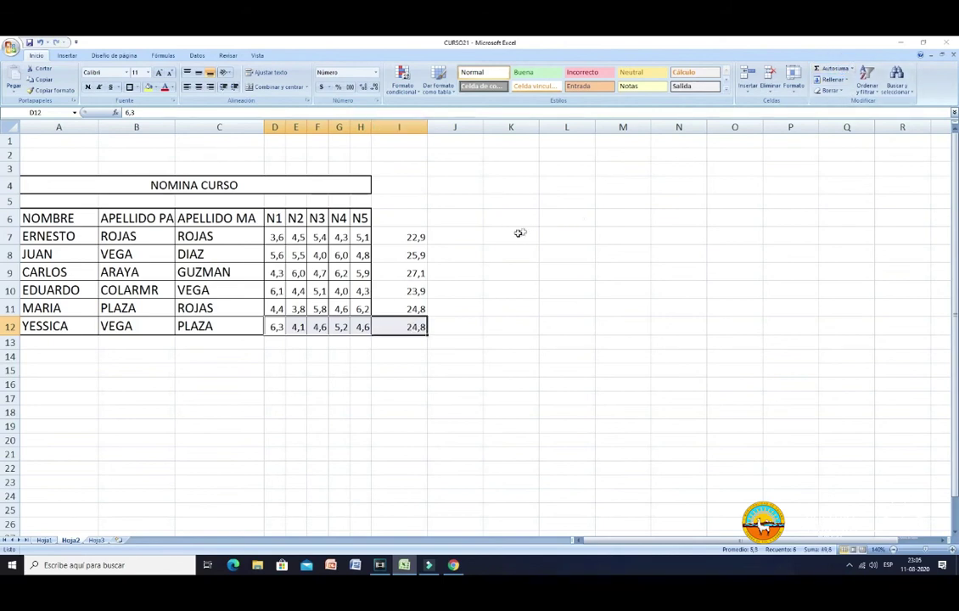
Step: Enter =(I7)/5 in J7 to give the first student's average of 4,6
click(475, 238)
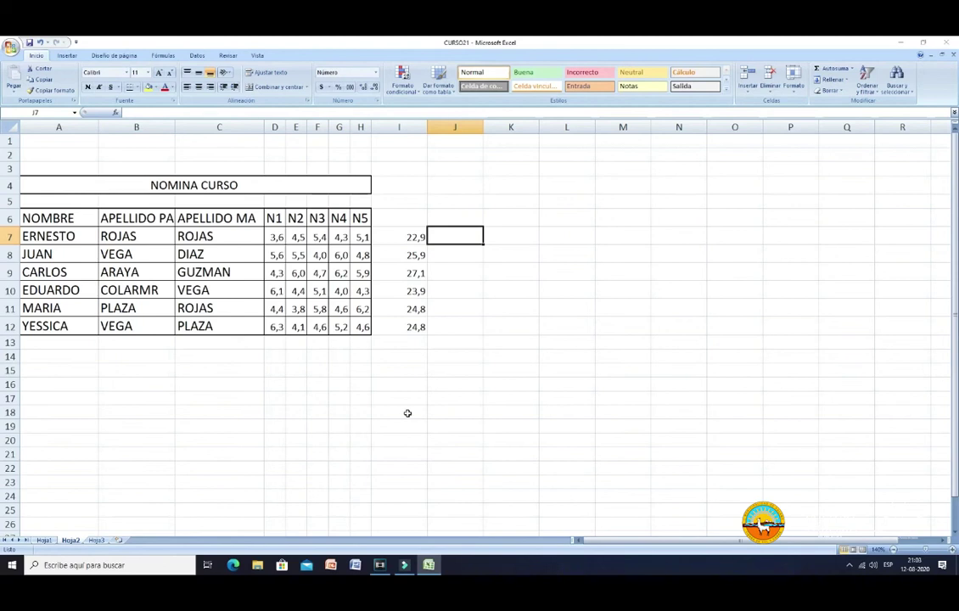
text(=()
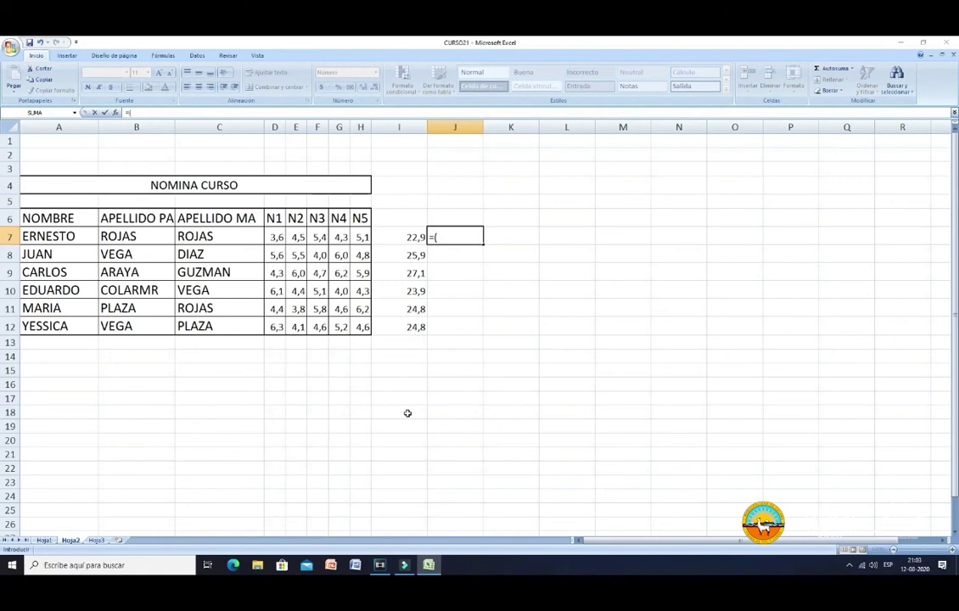
click(406, 237)
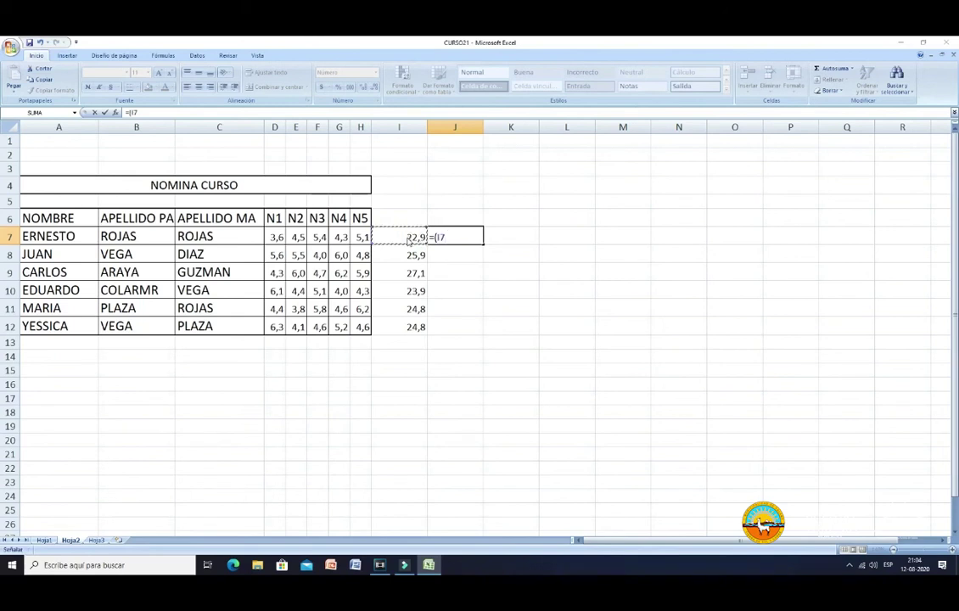
text())
text(/5)
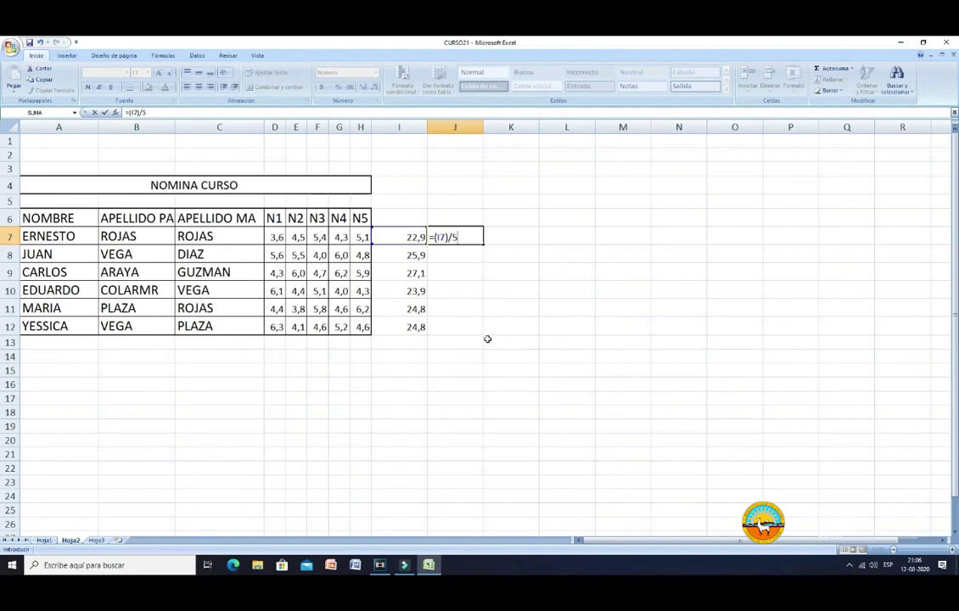
key(Return)
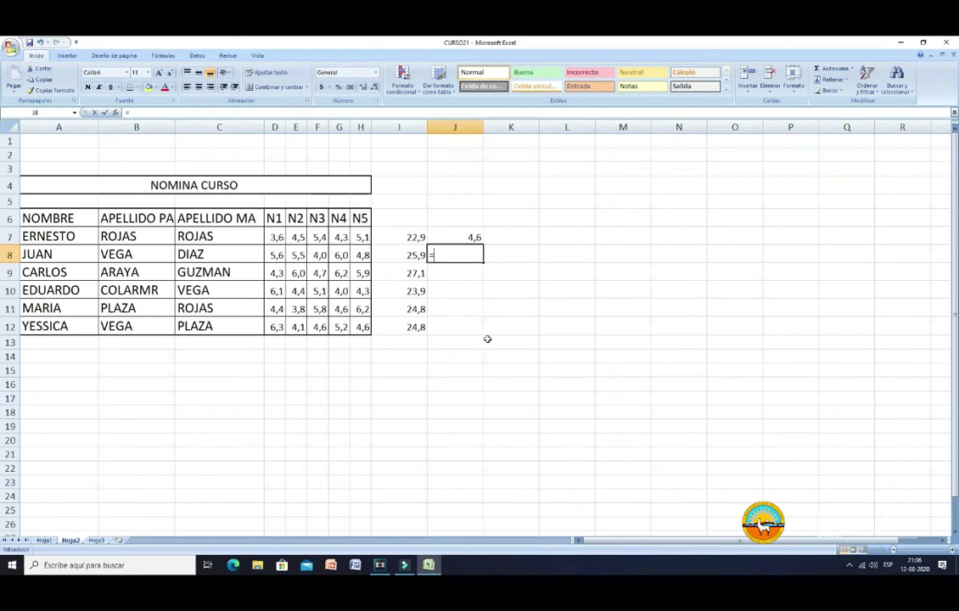
Step: Enter =(I8)/5 in J8, giving an average of 5,18
text(=()
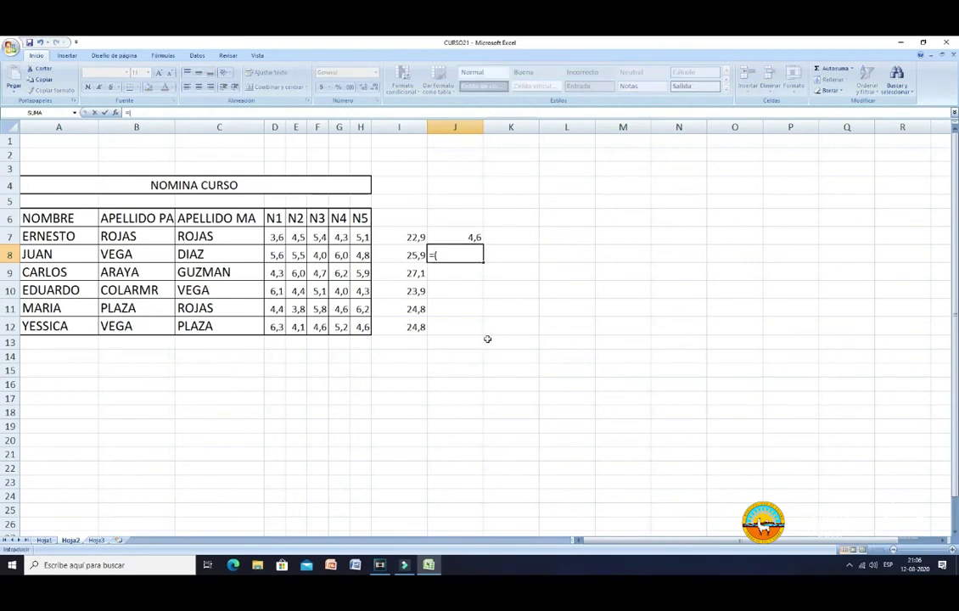
click(405, 259)
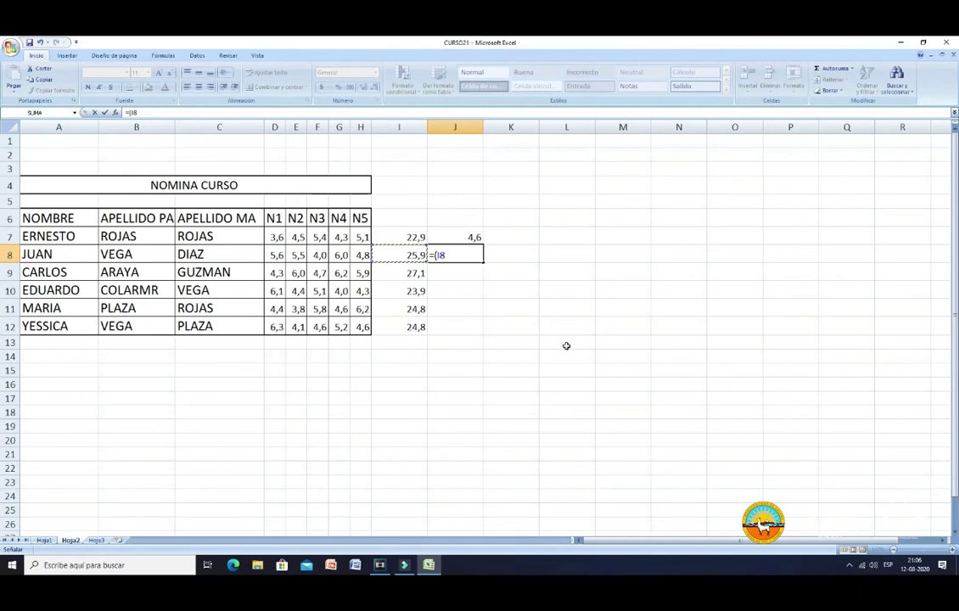
text())
text(/)
text(5)
key(Return)
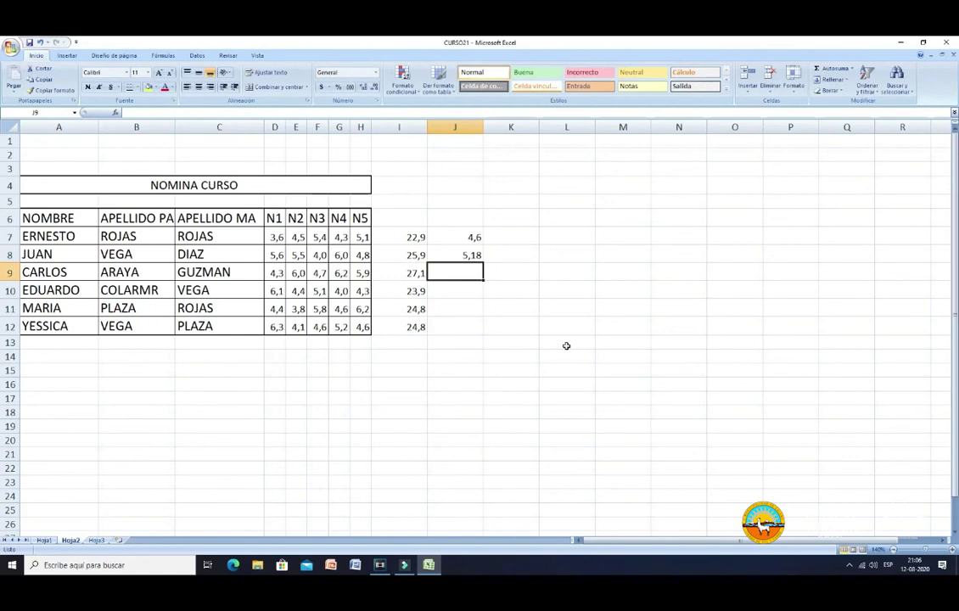
Step: Enter =(I9)/5 in J9, giving an average of 5,42
text(=()
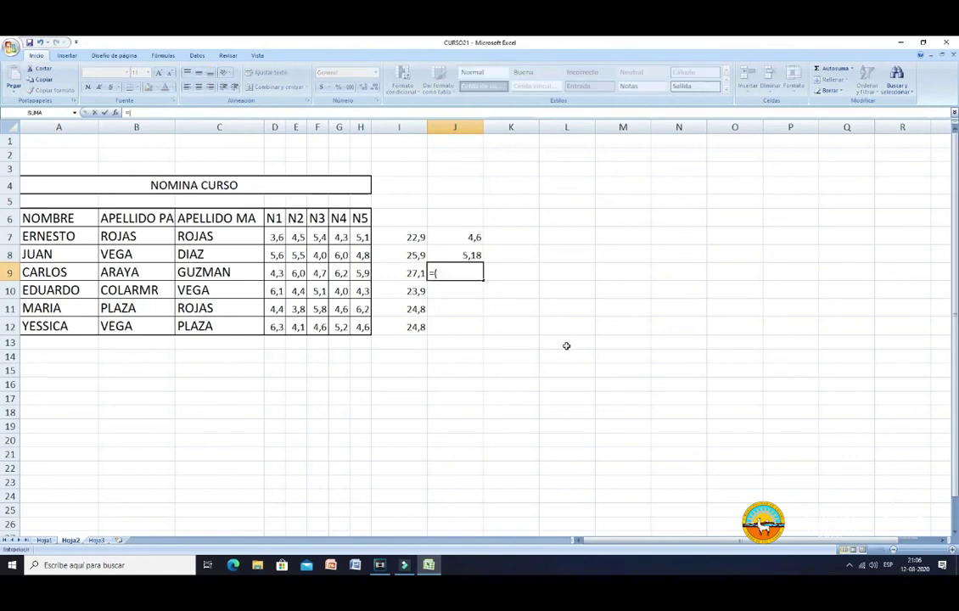
click(406, 272)
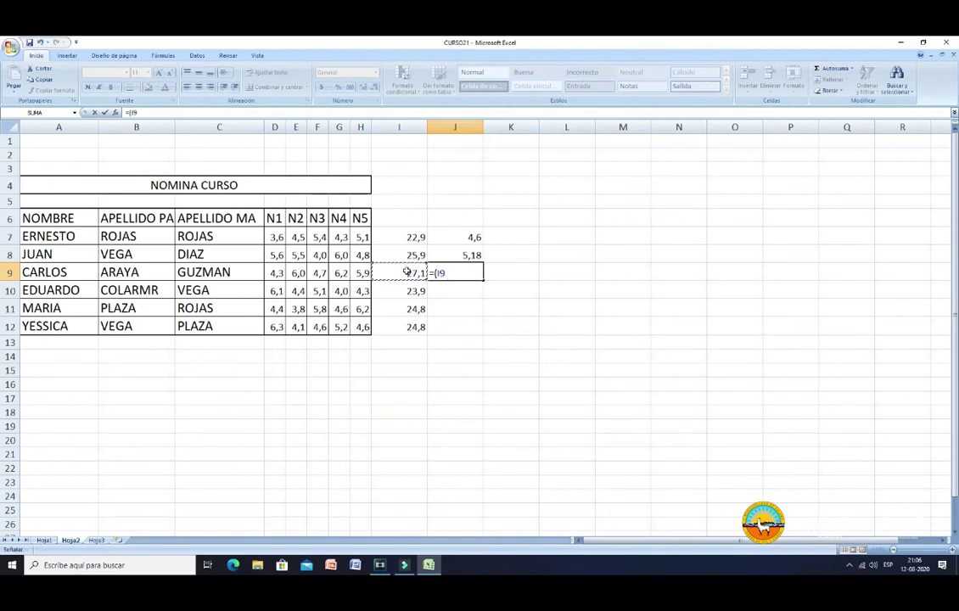
text())
text(/5)
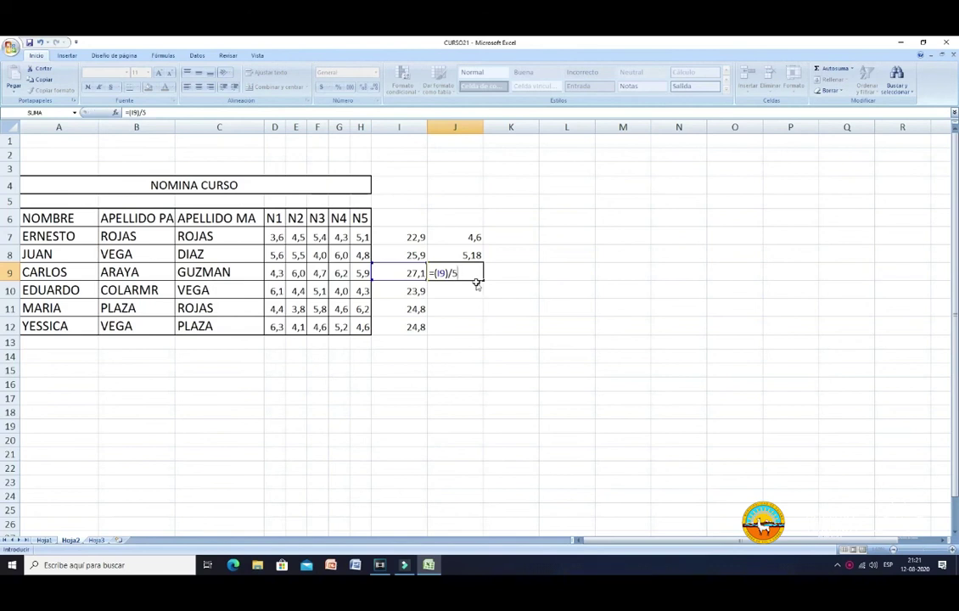
key(Return)
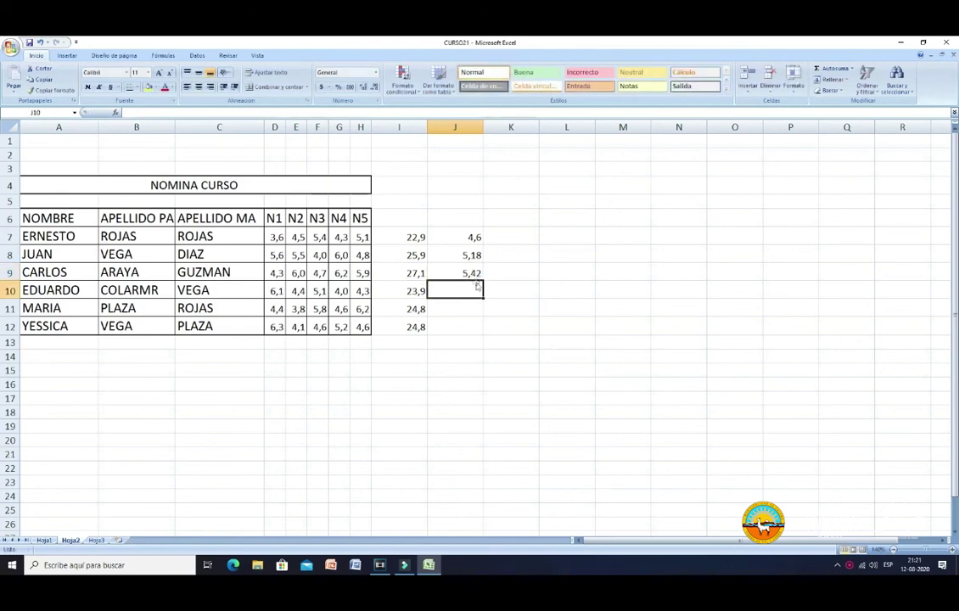
click(477, 273)
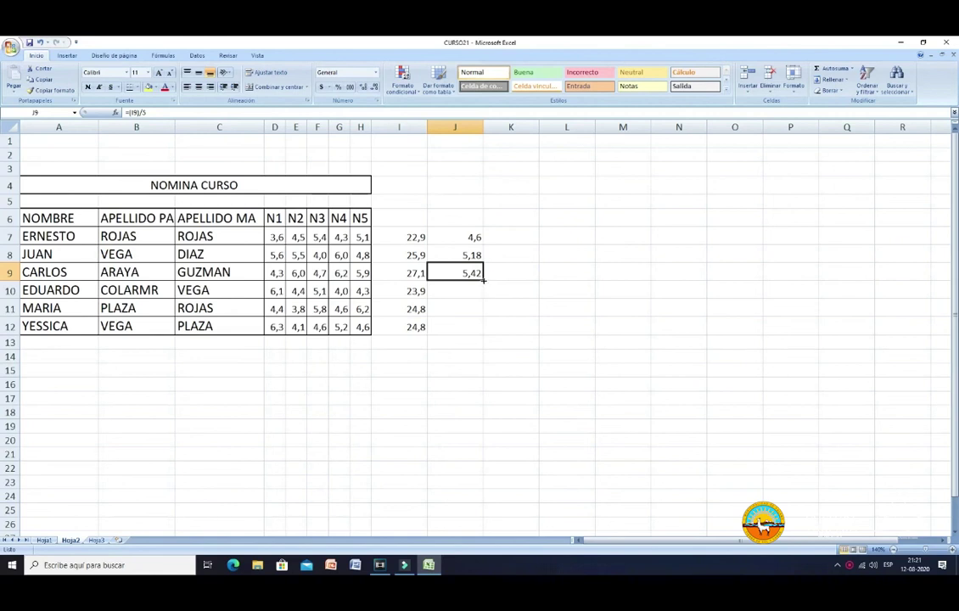
Step: Fill the J9 average formula down to J12, giving averages 4,6, 5,18 and 5,42
drag(484, 279, 484, 279)
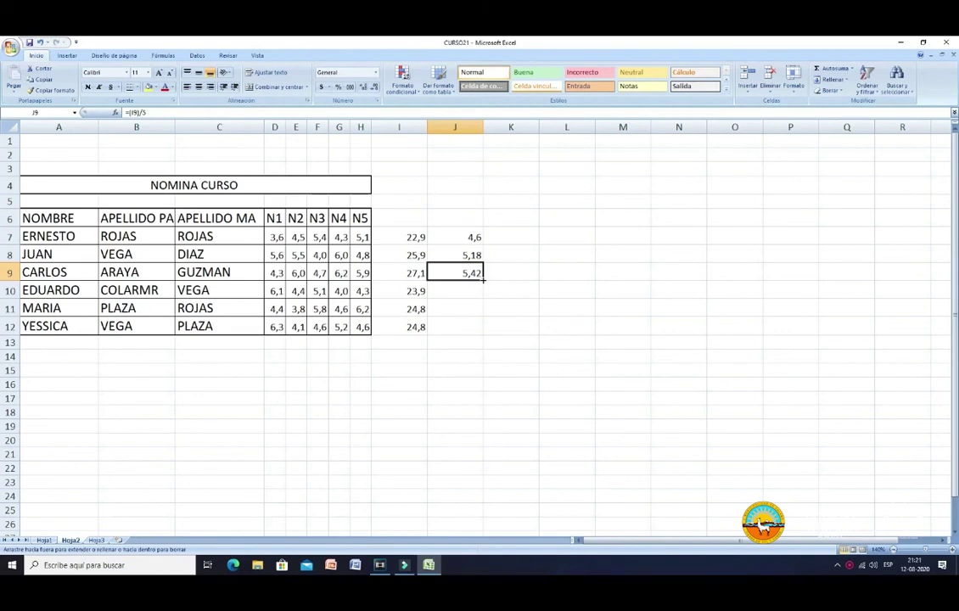
drag(483, 279, 477, 337)
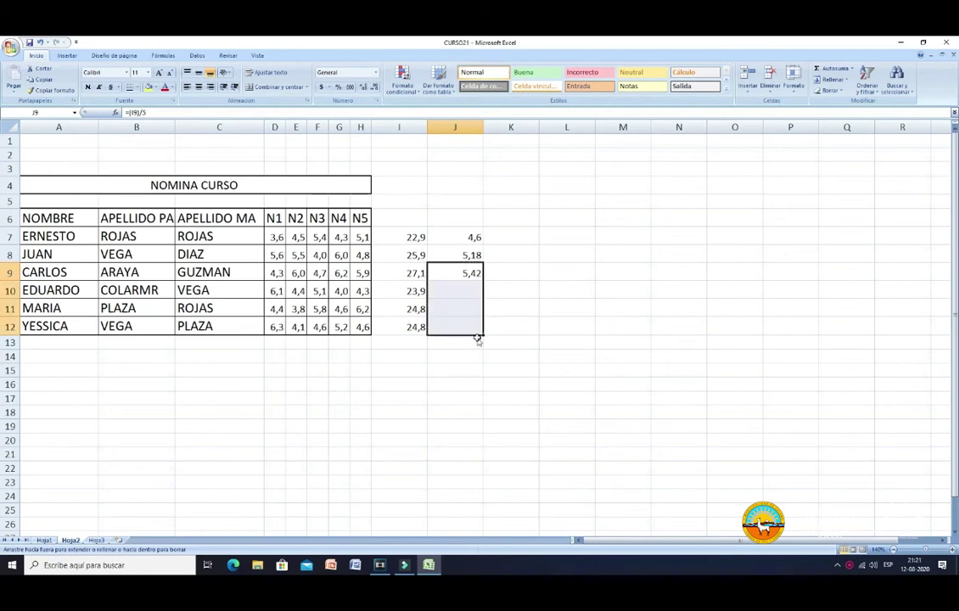